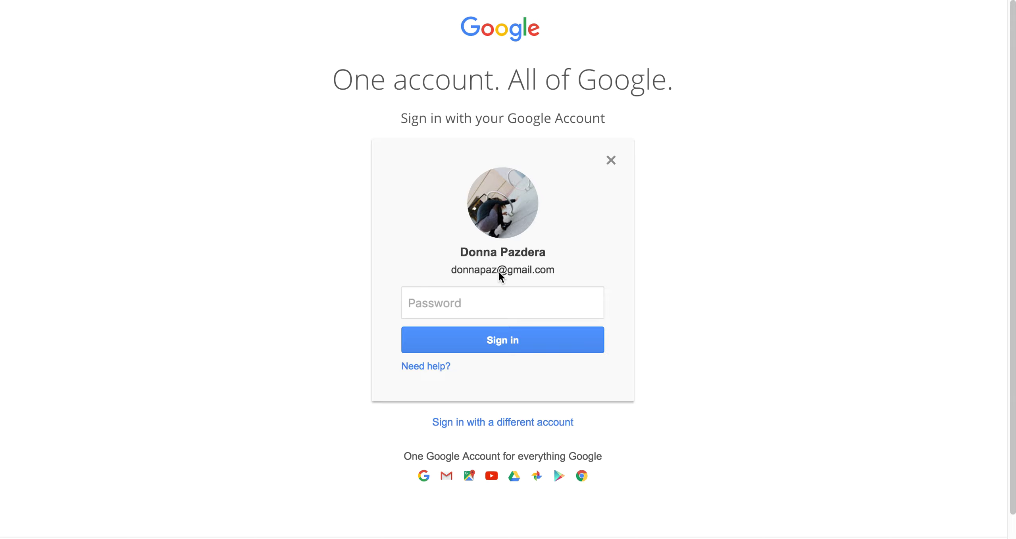
- Enter the account password and sign in to the Google Account
left_click(462, 305)
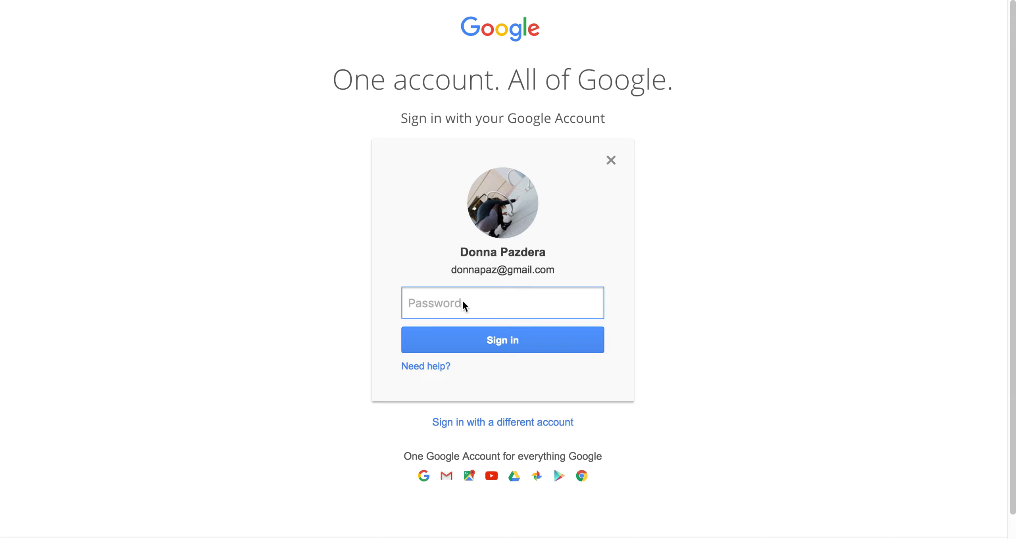
type("•••••••••••")
left_click(497, 342)
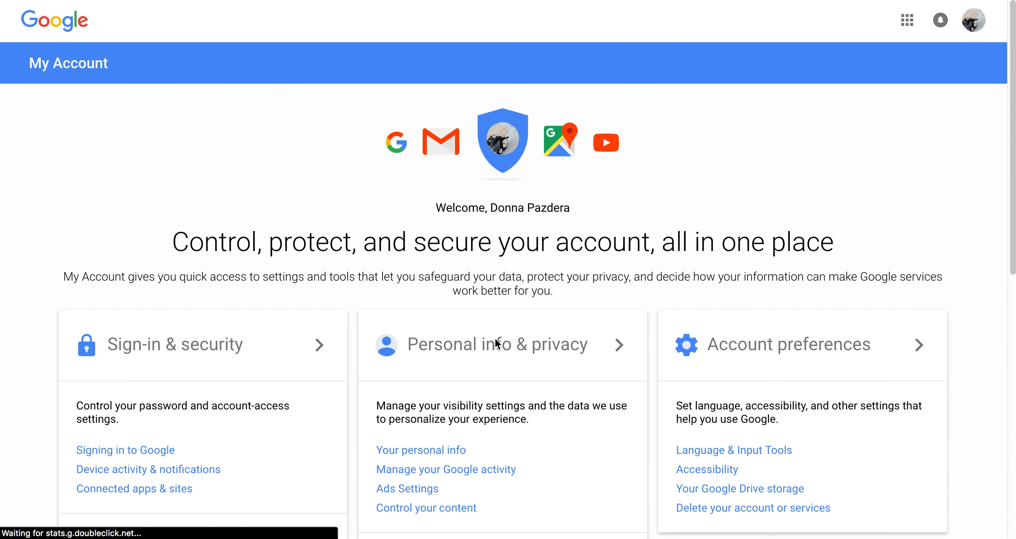
- Look over the My Account page and apps list, then load the Blogger dashboard
scroll(494, 336, "down", 10)
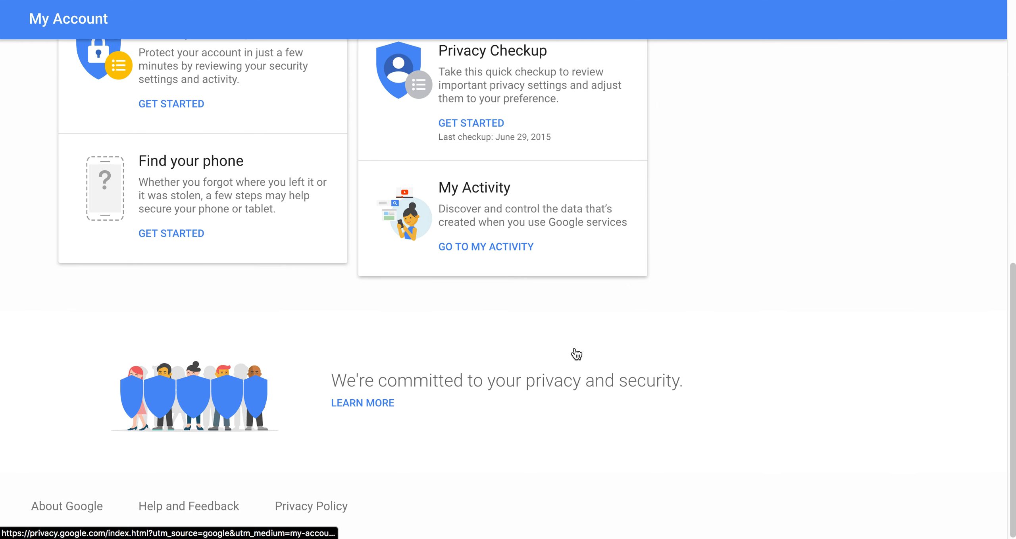
scroll(582, 351, "up", 9)
scroll(585, 351, "up", 4)
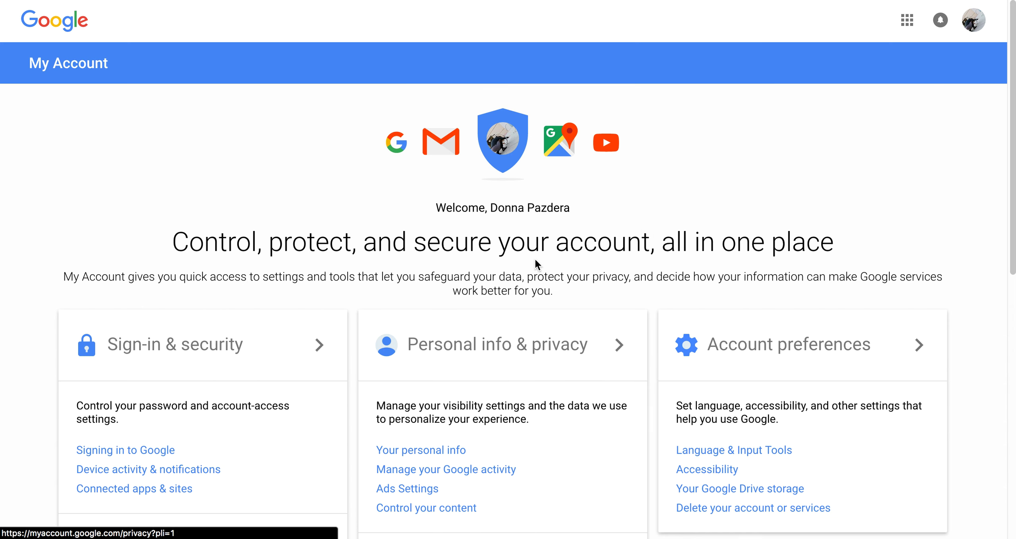
left_click(907, 20)
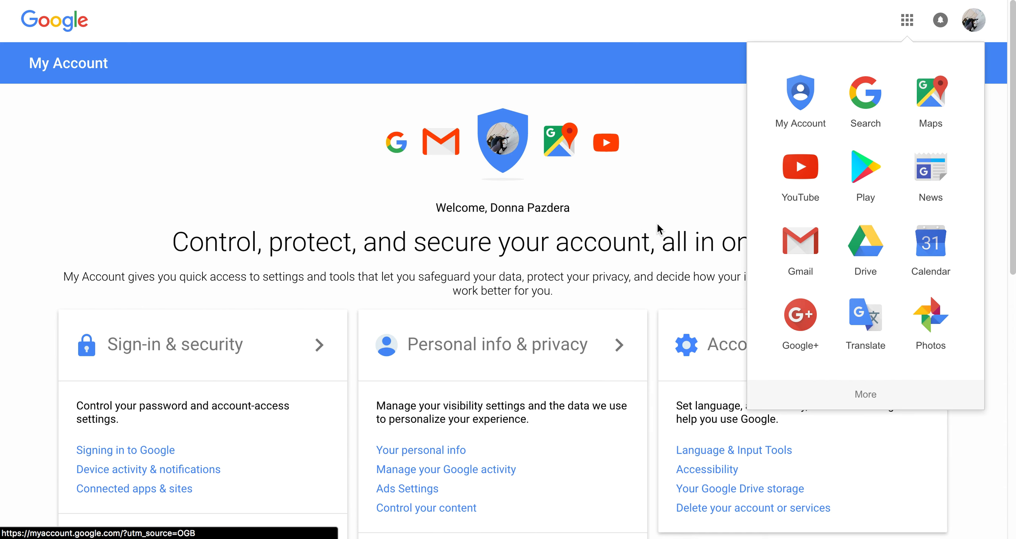
left_click(651, 85)
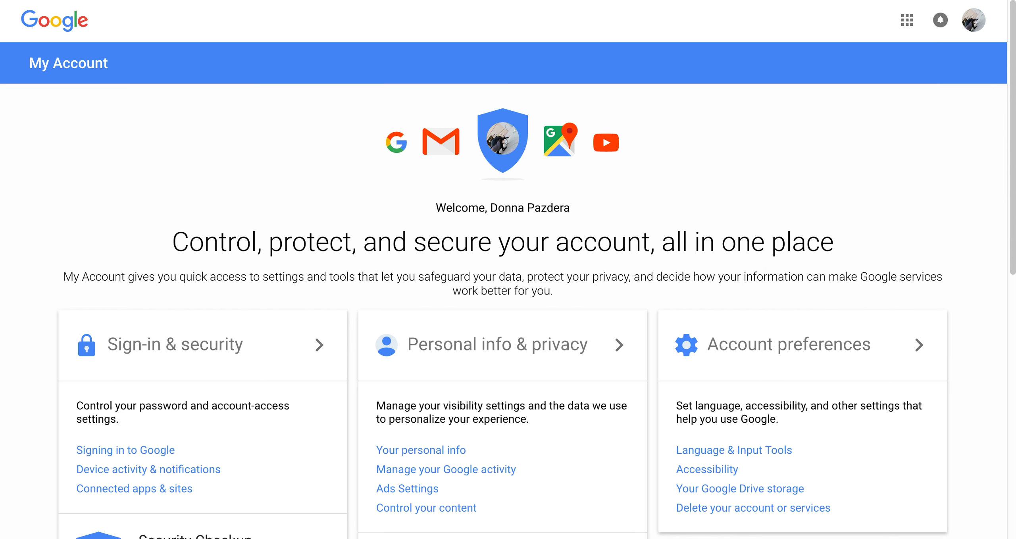
type("blogger")
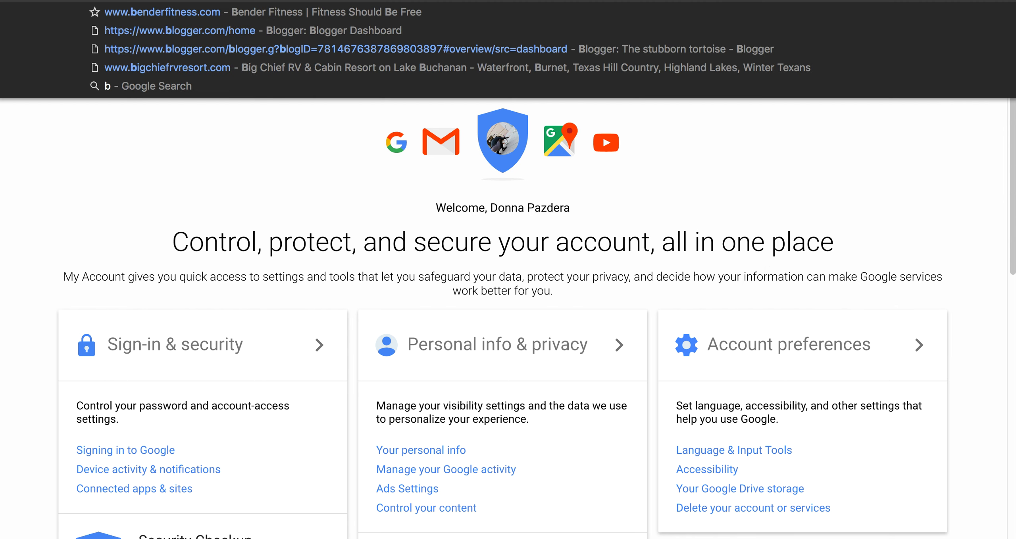
key("Return")
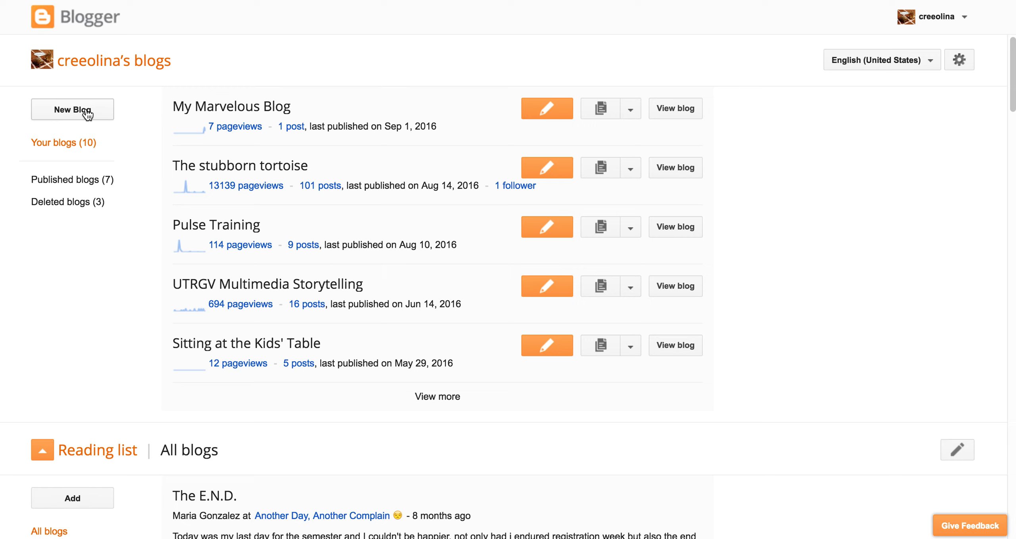
- Fill in a new blog: My Spectacular Blog, myspectacularblogxxxx.blogspot.com, Awesome Inc. template
left_click(85, 112)
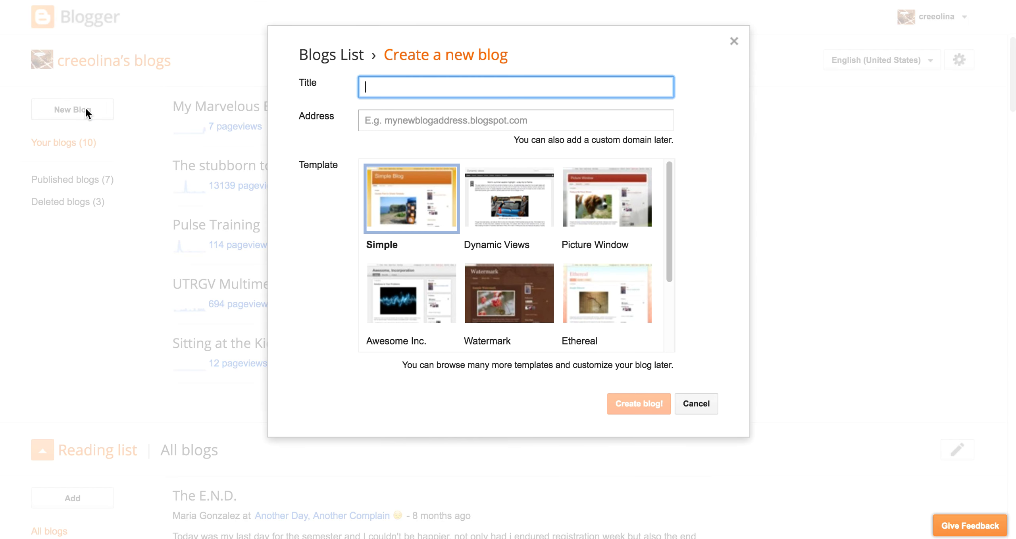
type("My Spectacular Blog")
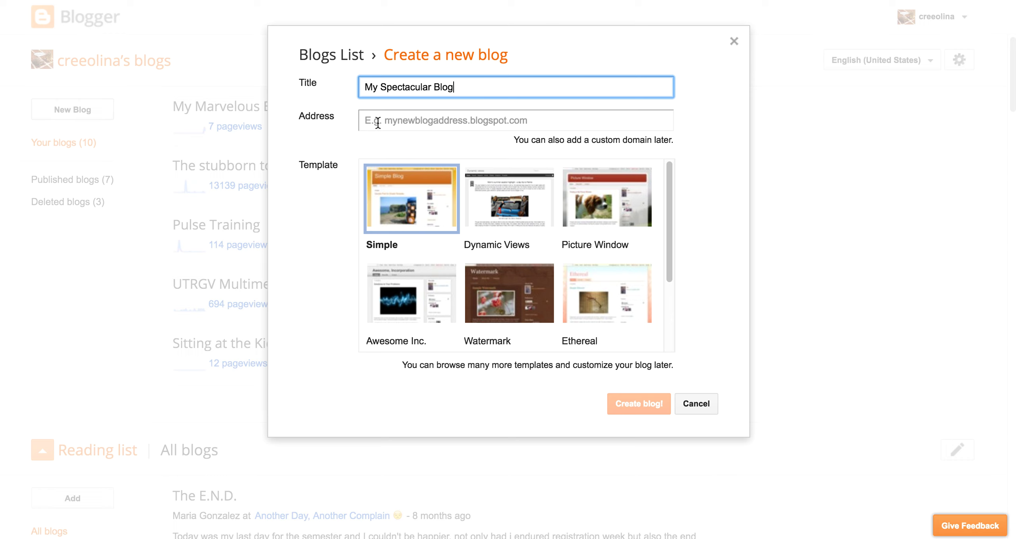
left_click(377, 122)
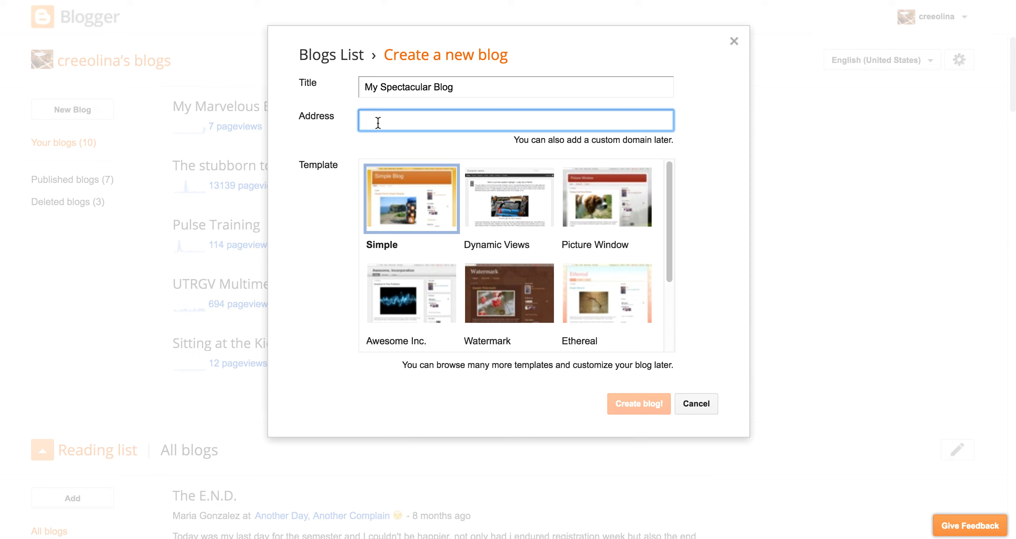
type("myspectacularblog")
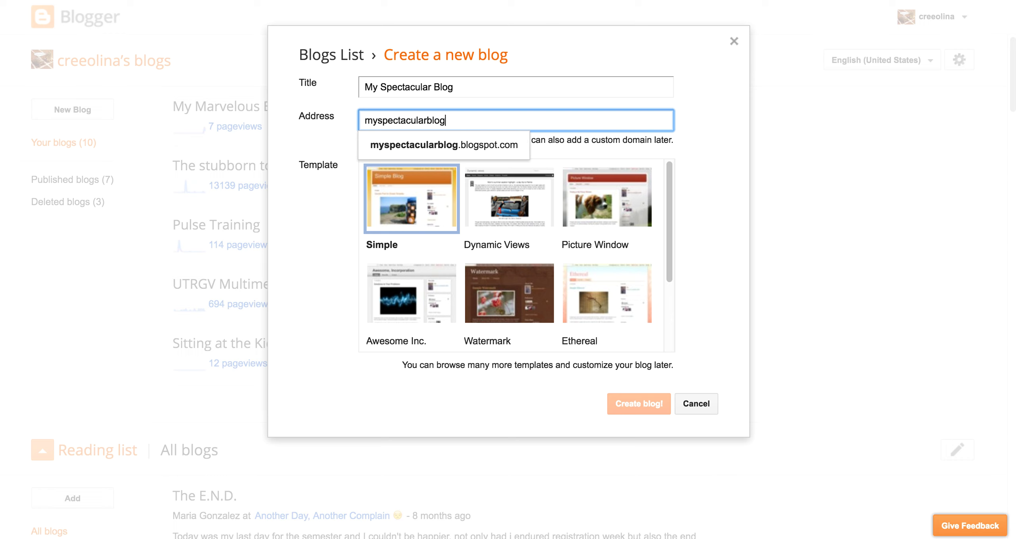
left_click(439, 147)
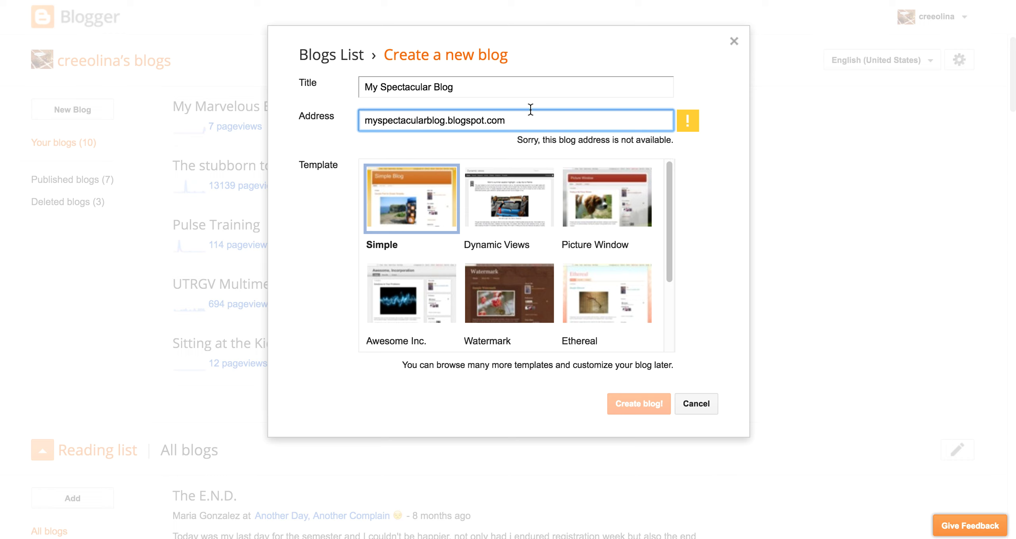
type("xxxx")
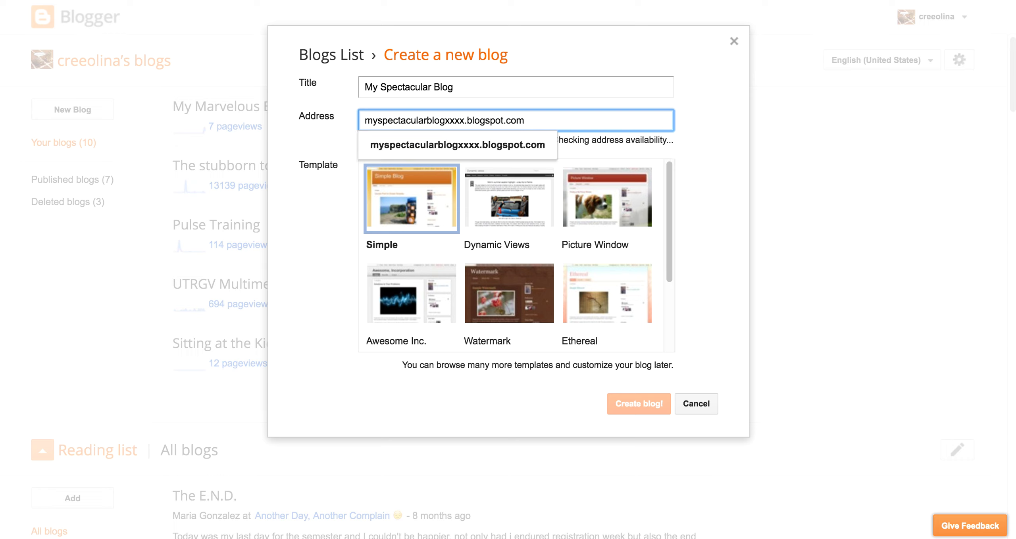
left_click(531, 151)
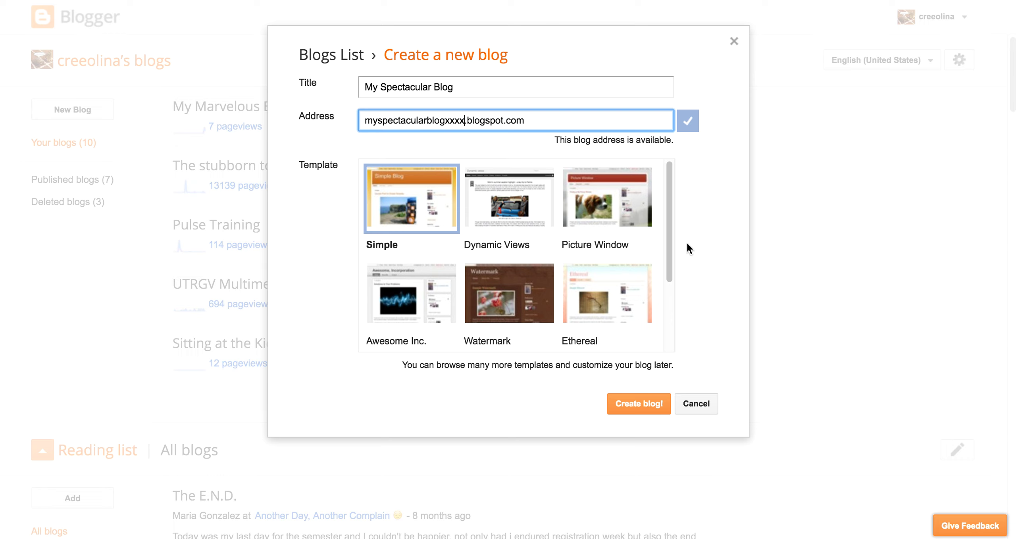
left_click(419, 299)
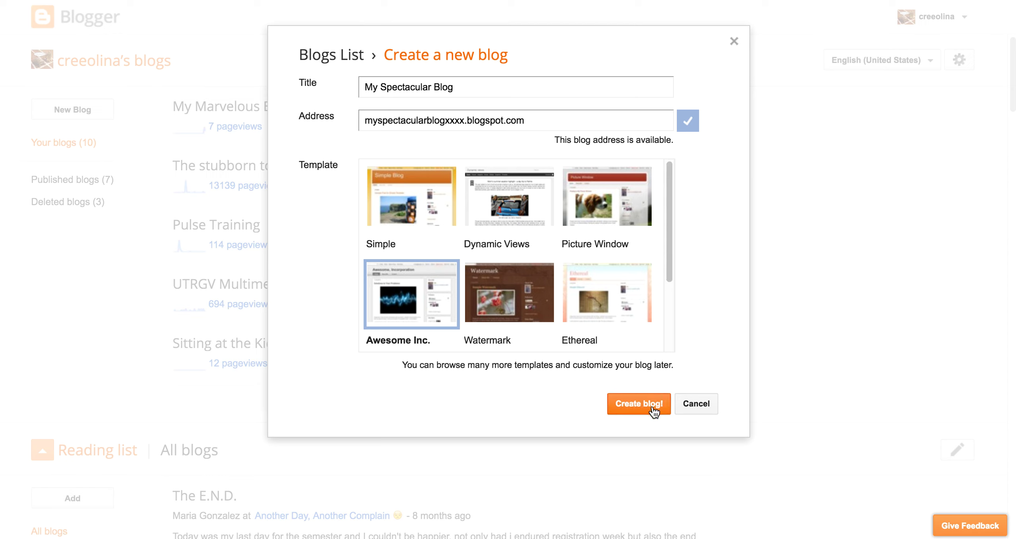
- Create the blog, decline the custom domain offer, and start a blank post
left_click(653, 412)
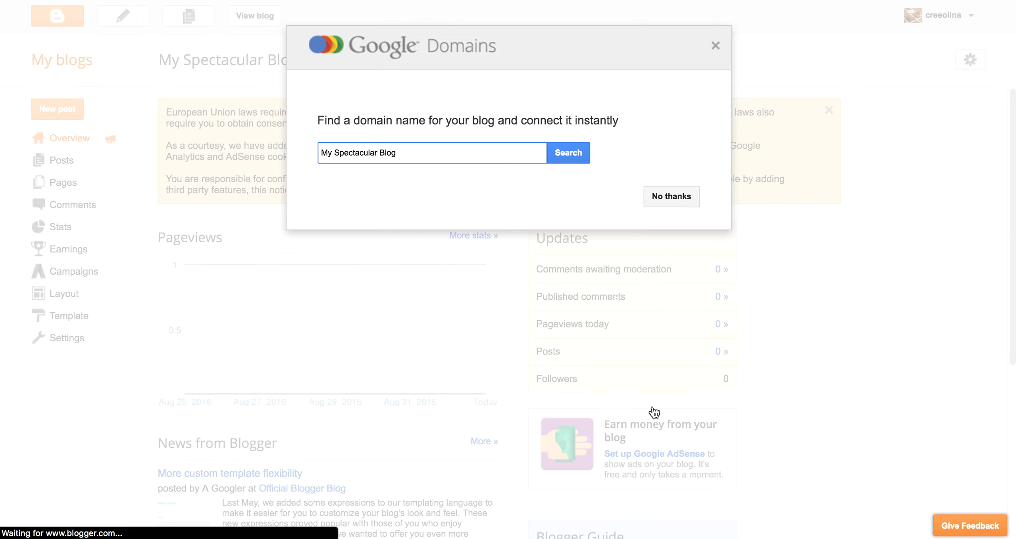
left_click(680, 198)
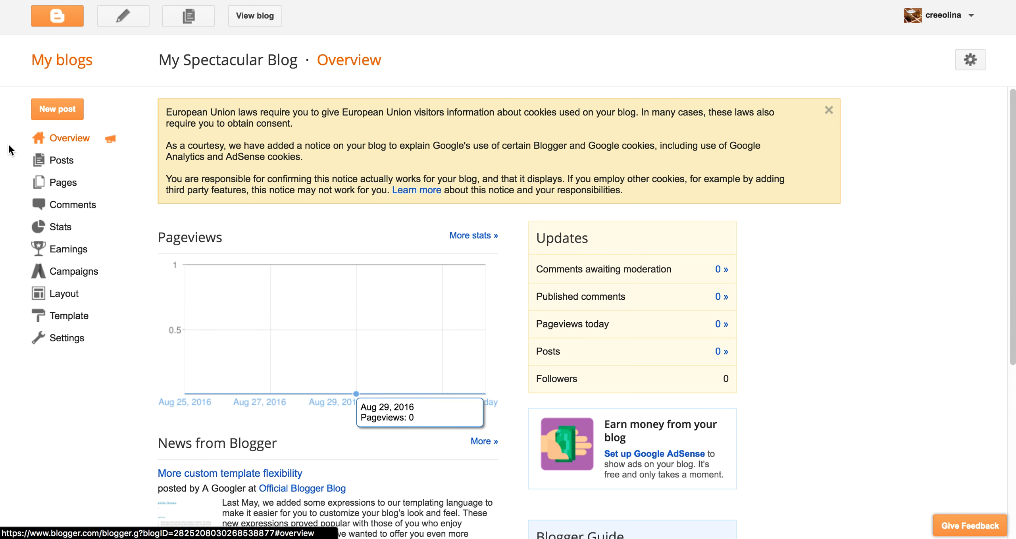
left_click(44, 111)
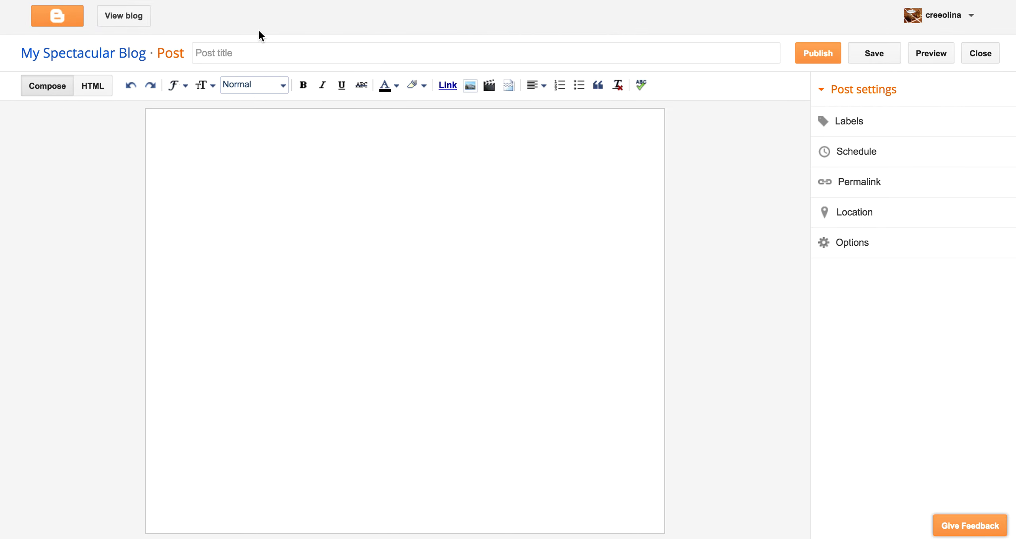
- Title the post 'Catchy Title Here' and type a first line of body text
left_click(247, 53)
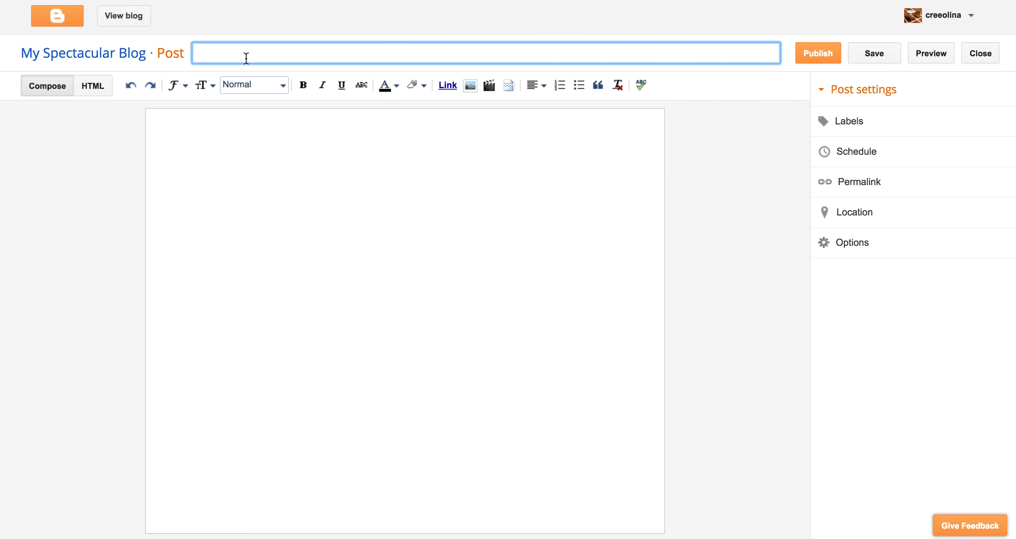
type("Catchy Title Here")
left_click(216, 152)
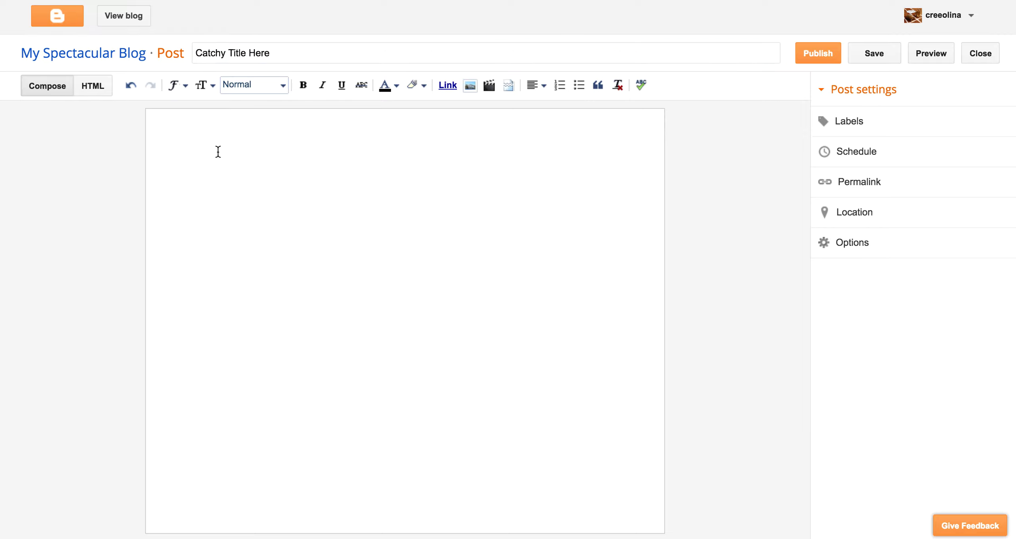
type("jhdsdkjdskljdljkdlLdlsdLdljLJLCJAJLDSJJK")
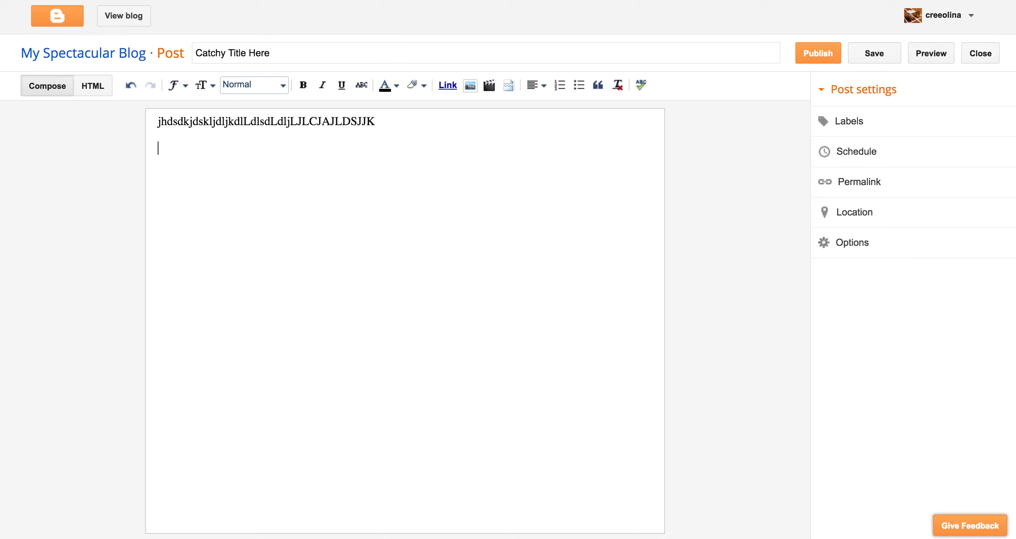
key("Return")
- Make the end of the first line bold and add a second line reading utrgv
left_click(303, 87)
left_click_drag(297, 120, 381, 118)
left_click(383, 119)
left_click_drag(302, 121, 381, 130)
left_click(304, 85)
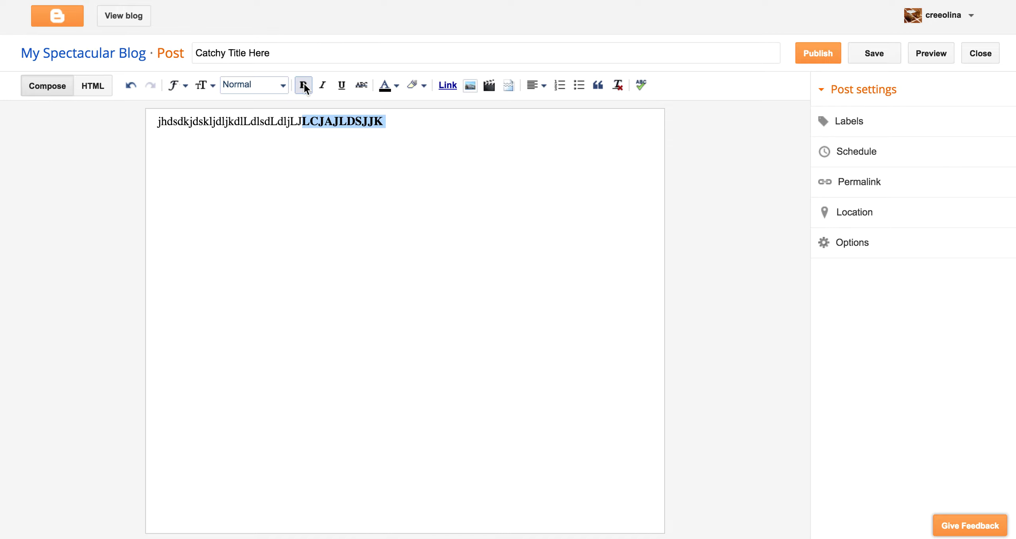
left_click(318, 141)
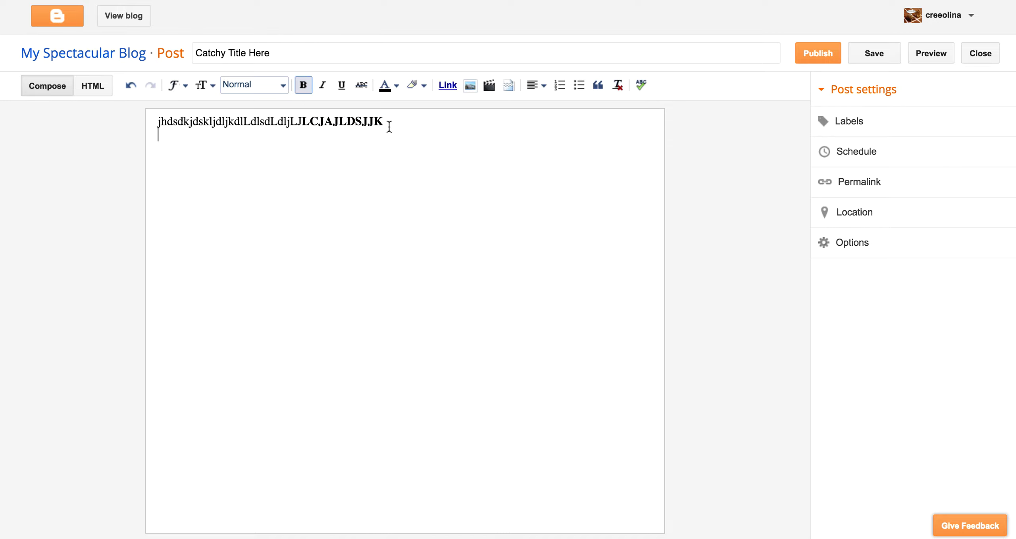
key("Return")
key("Return")
type("utrgv")
left_click_drag(158, 147, 186, 148)
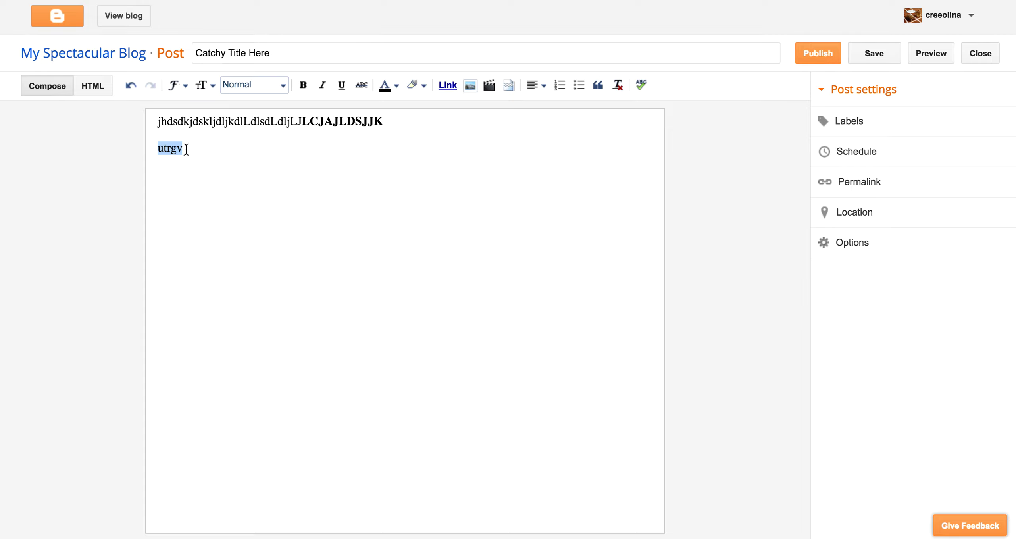
left_click(450, 90)
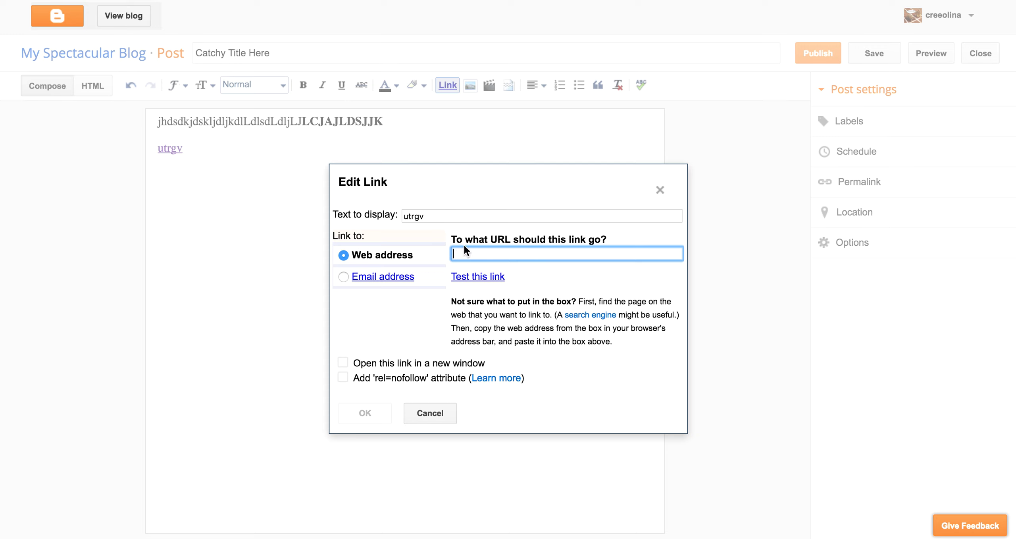
type("www.")
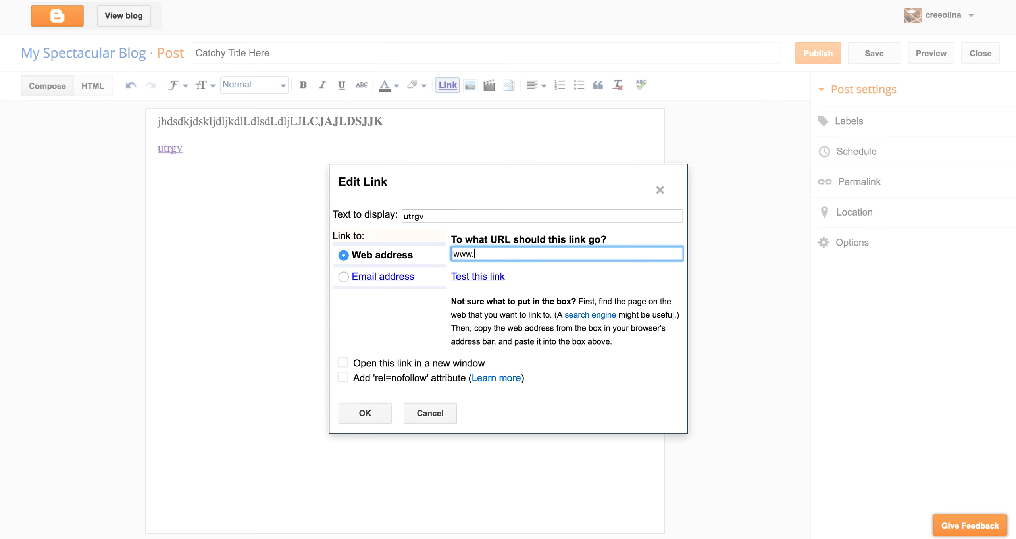
type("utrgv.edu")
left_click(343, 362)
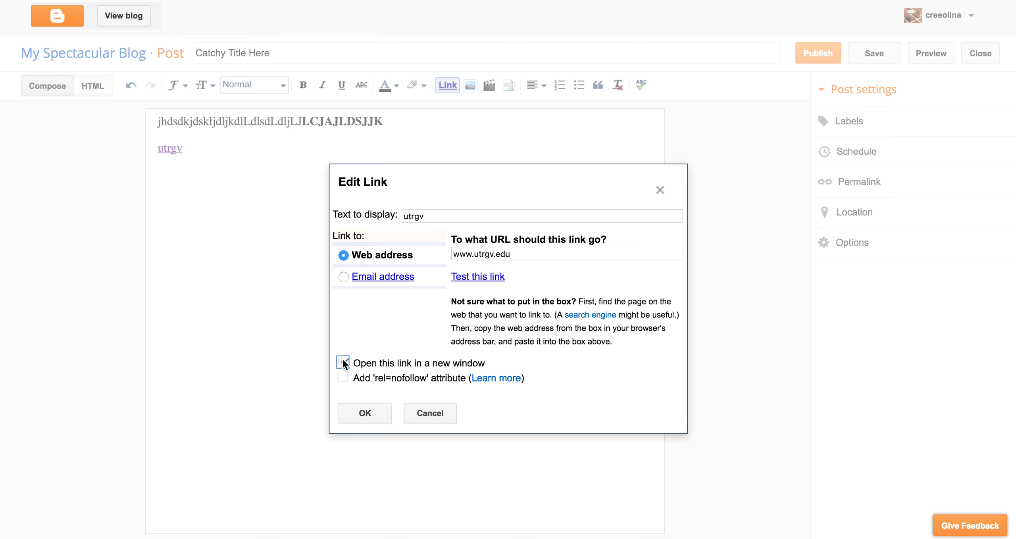
left_click(363, 412)
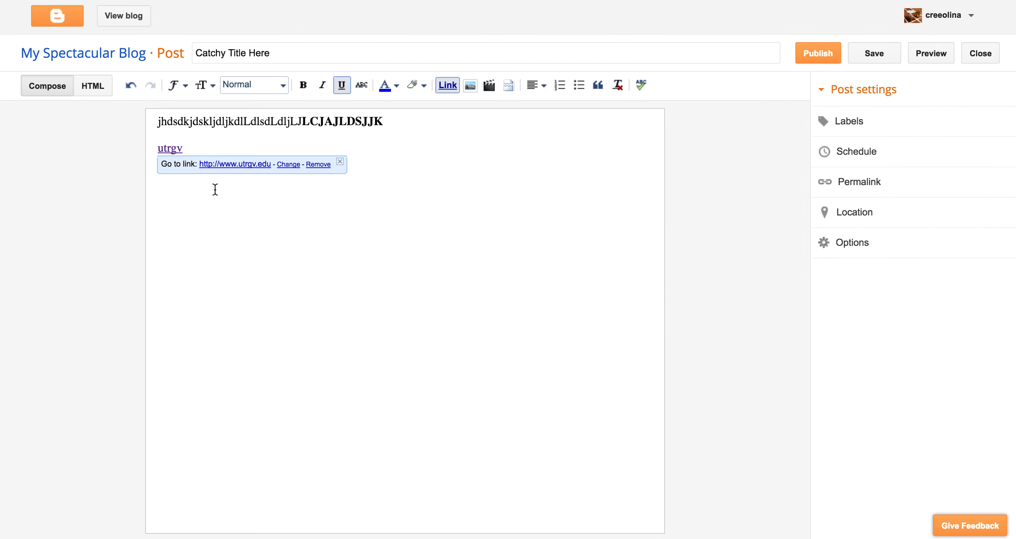
key("Return")
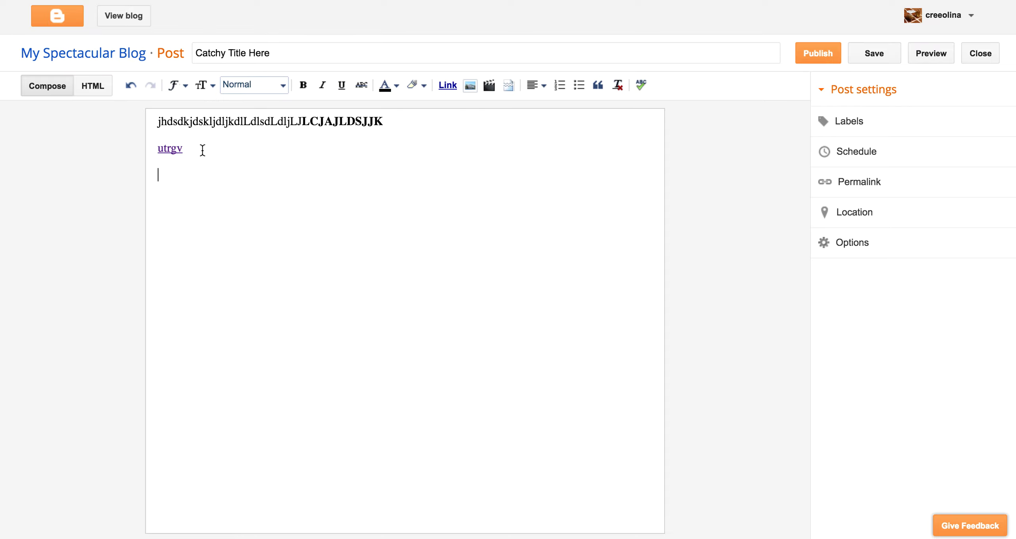
- Upload the group photo jpg from the Downloads folder and select it for the post
left_click(469, 85)
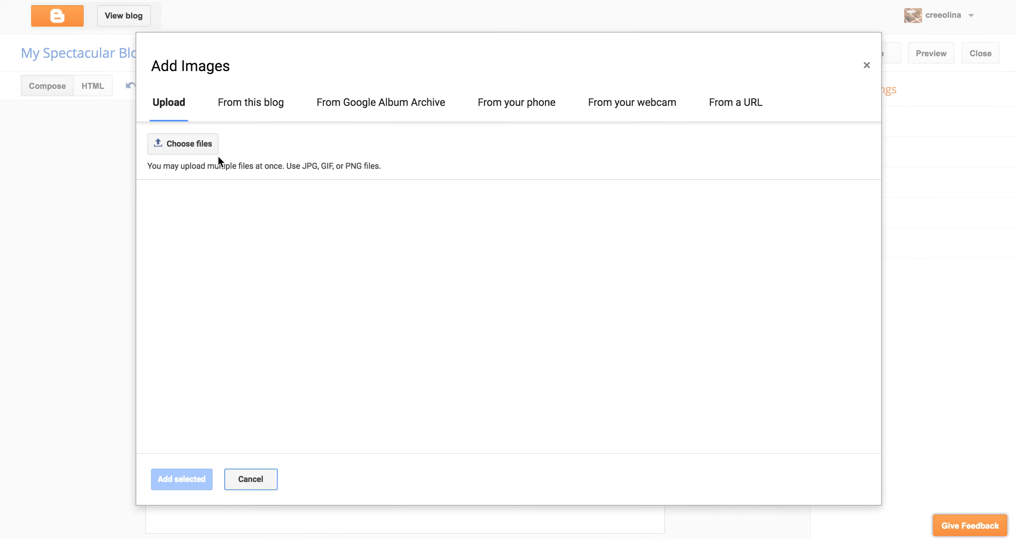
left_click(197, 143)
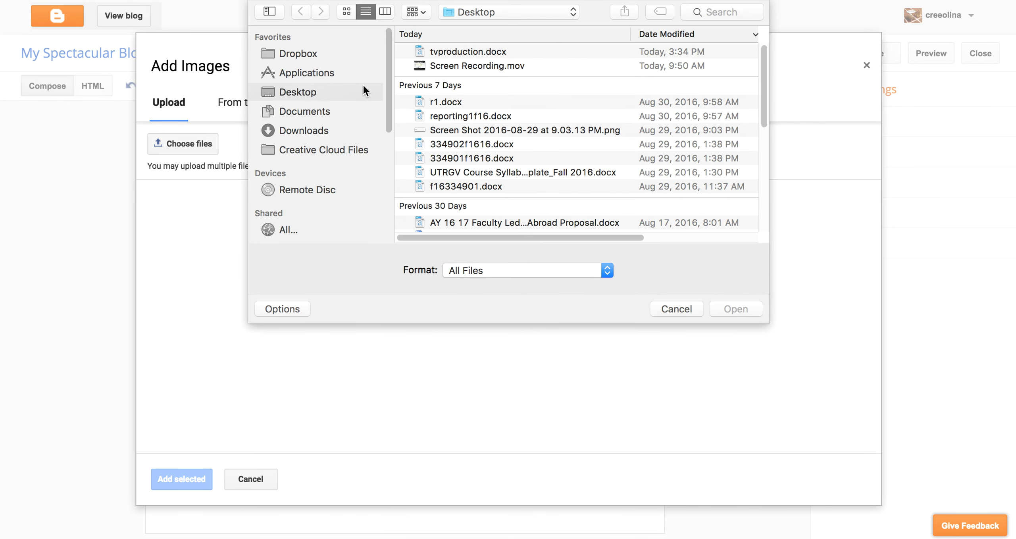
left_click(299, 130)
left_click(446, 64)
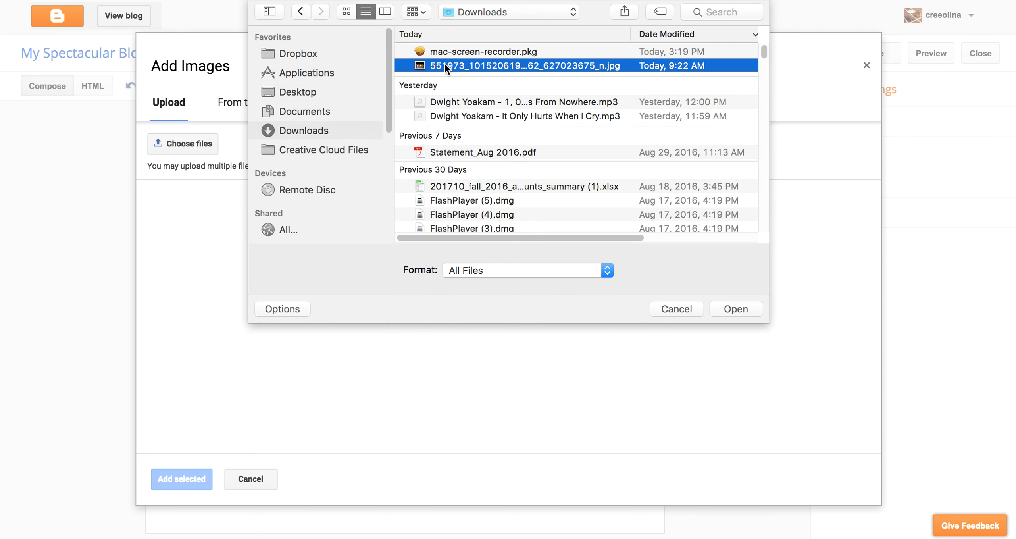
left_click(738, 309)
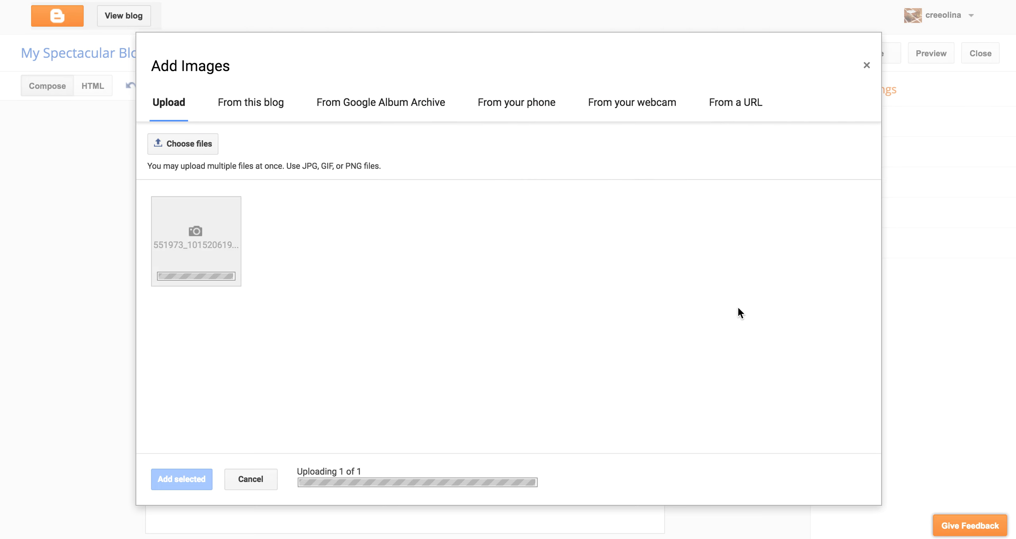
left_click(219, 265)
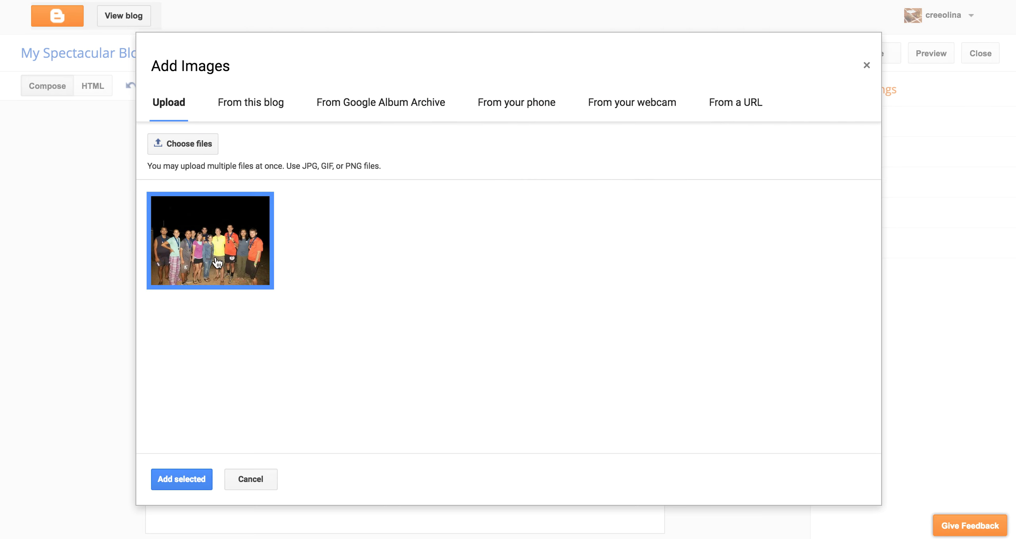
- Insert the photo, add the centred caption 'caption or cutline' below it, and save
left_click(182, 479)
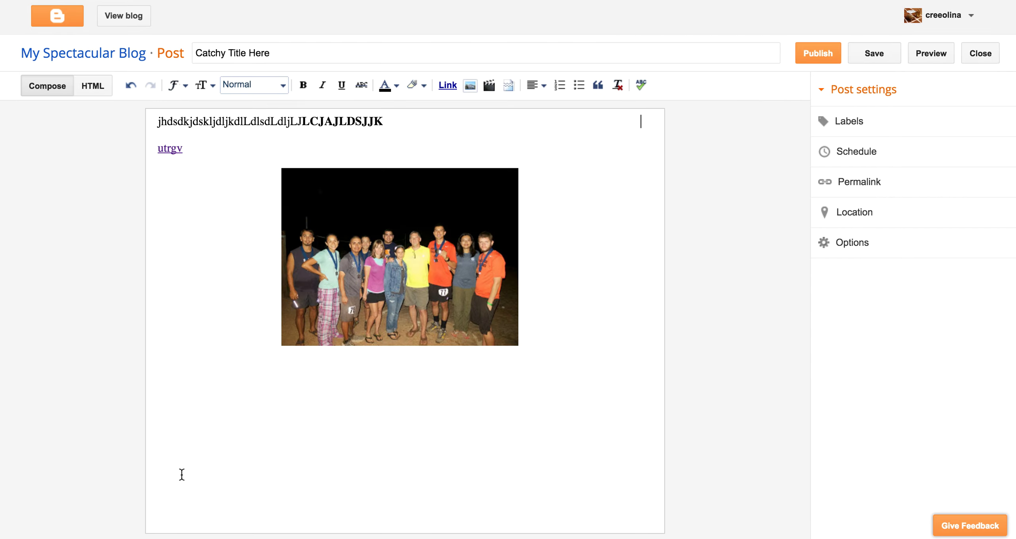
left_click(554, 336)
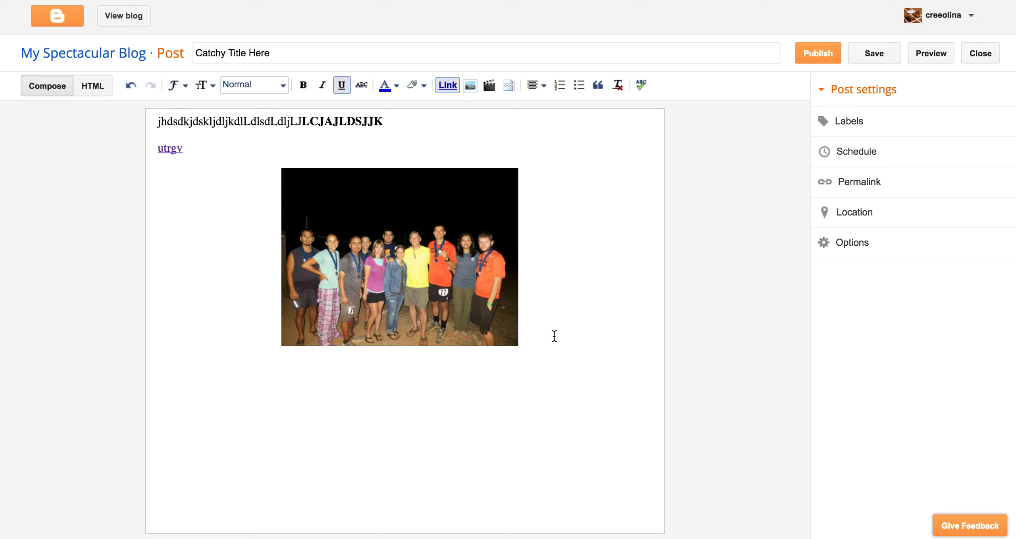
key("Return")
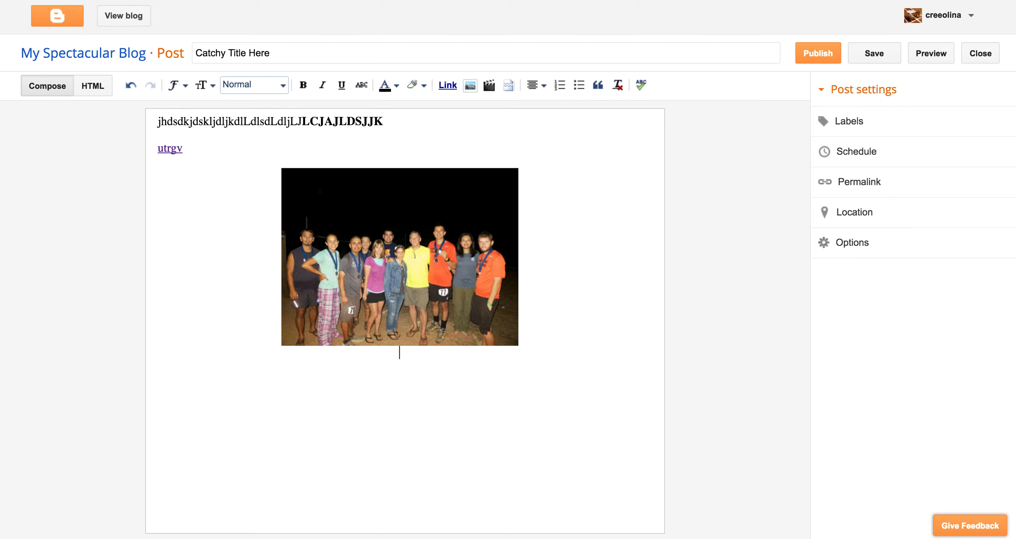
type("caption or cutline")
key("Return")
left_click(874, 58)
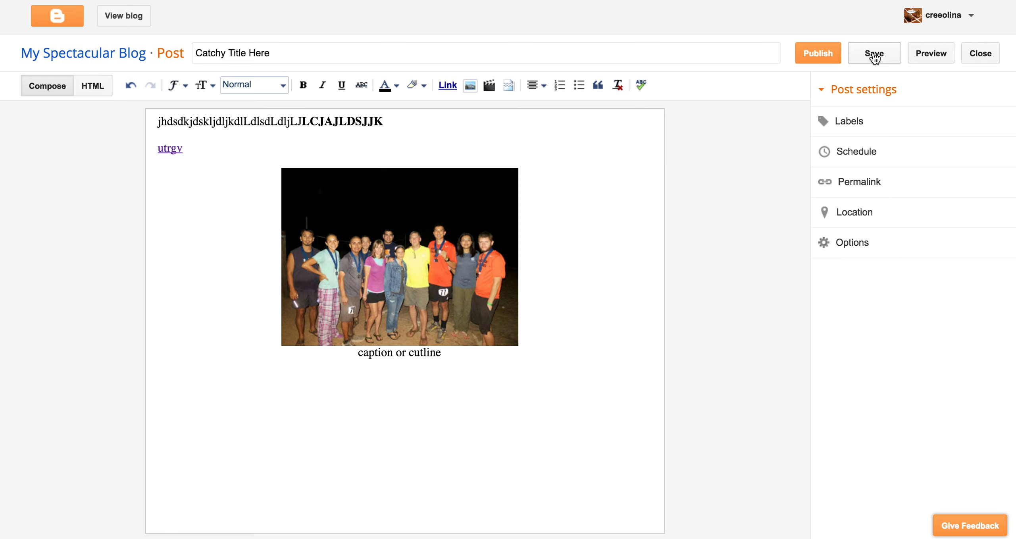
- Publish Catchy Title Here, check it and its utrgv link live, then return to All posts
left_click(824, 55)
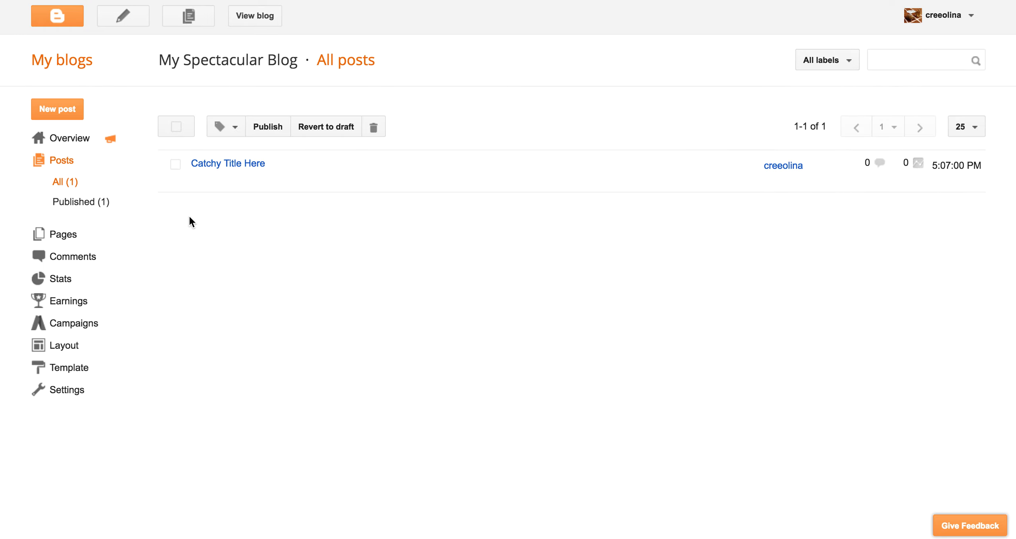
mouse_move(200, 184)
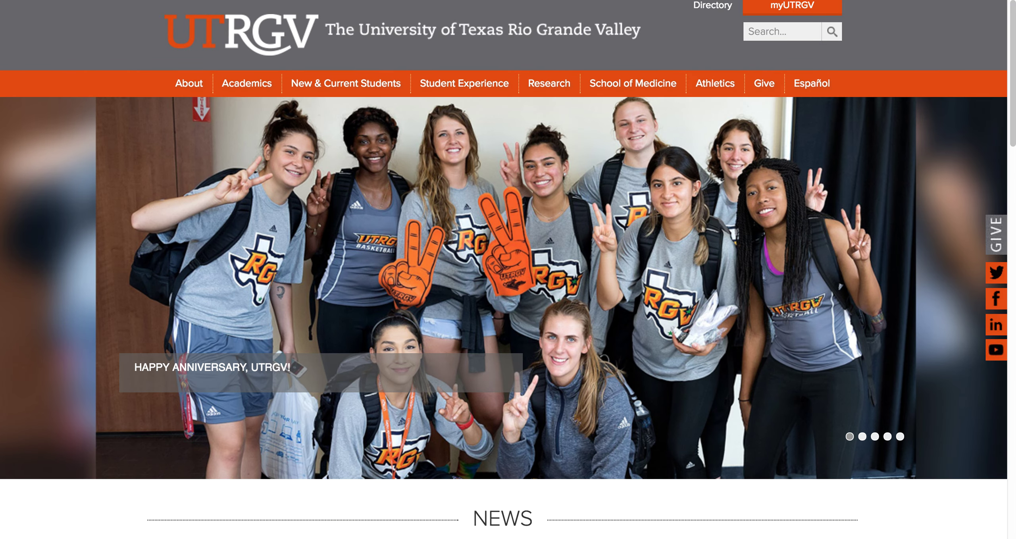
key("super+Left")
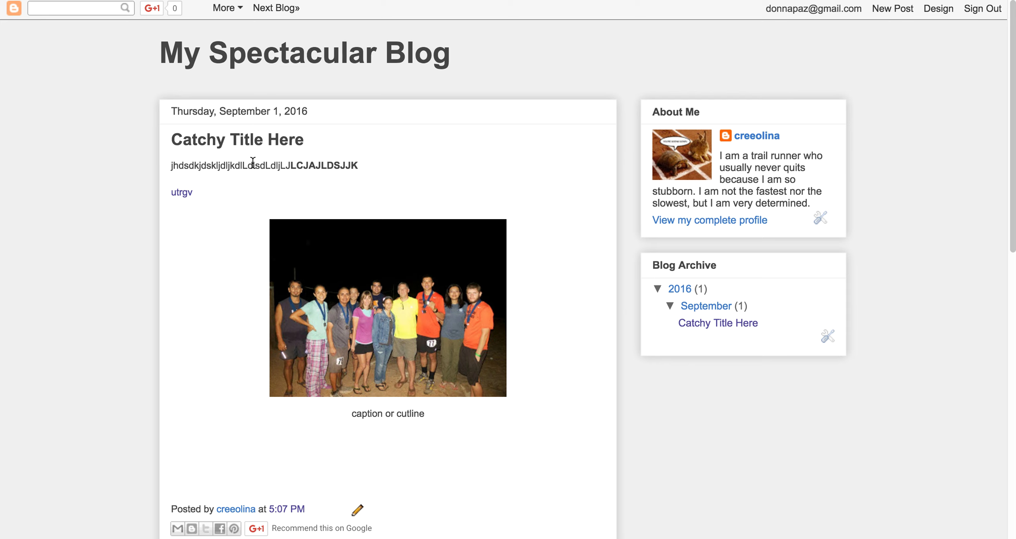
key("super+Left")
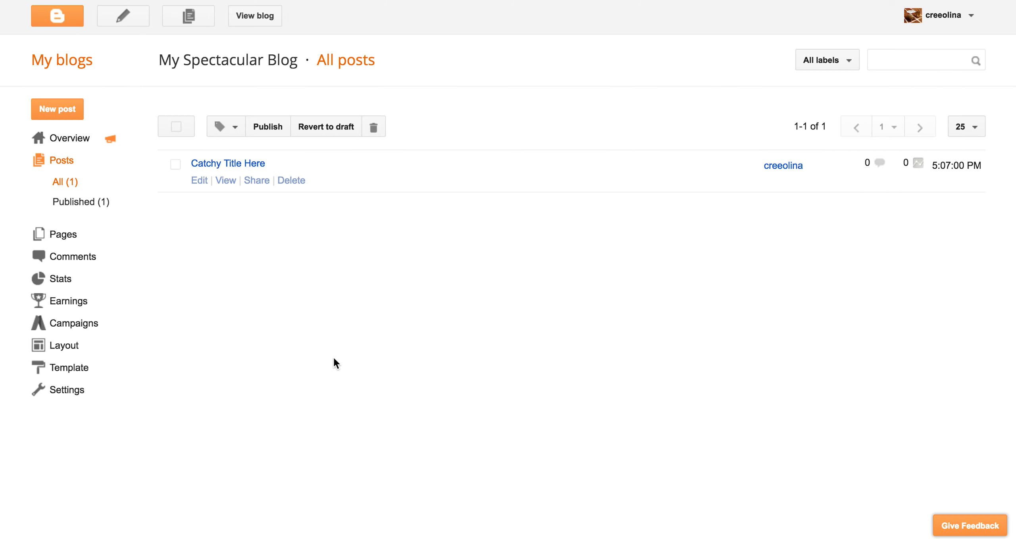
- View the blog's Stats overview, then return to the list of all blogs
left_click(85, 283)
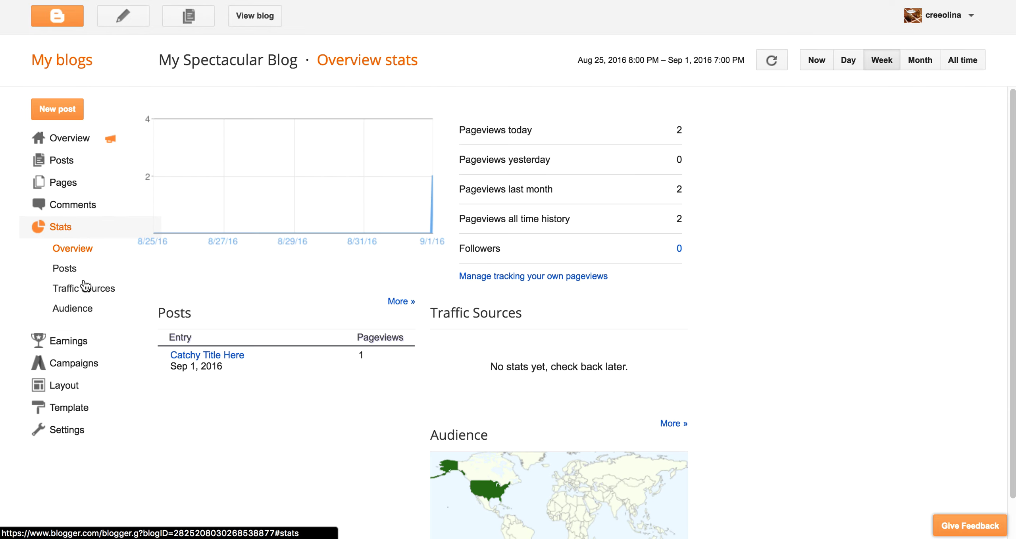
left_click(63, 68)
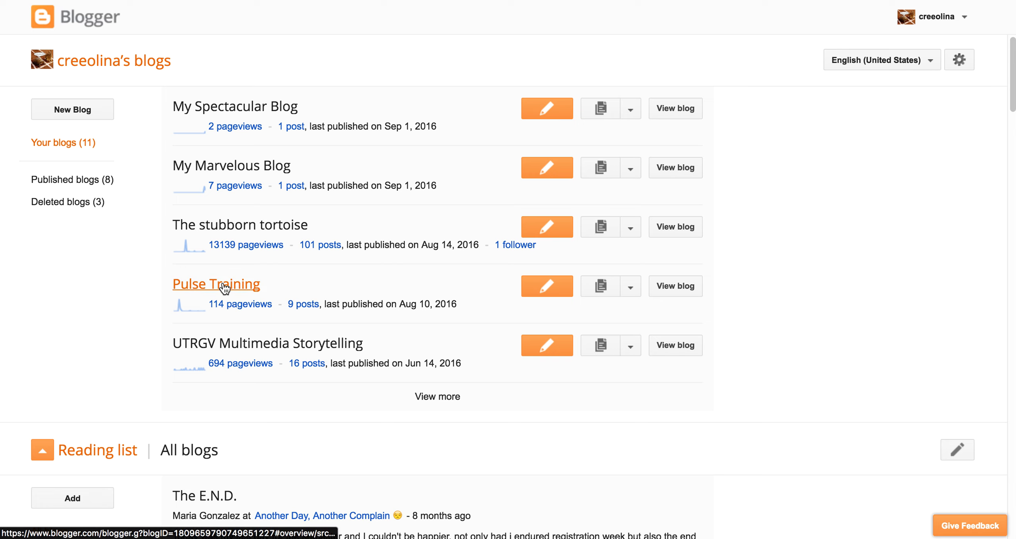
- Open The stubborn tortoise's Overview stats, showing 13,139 all-time pageviews and top posts
left_click(228, 227)
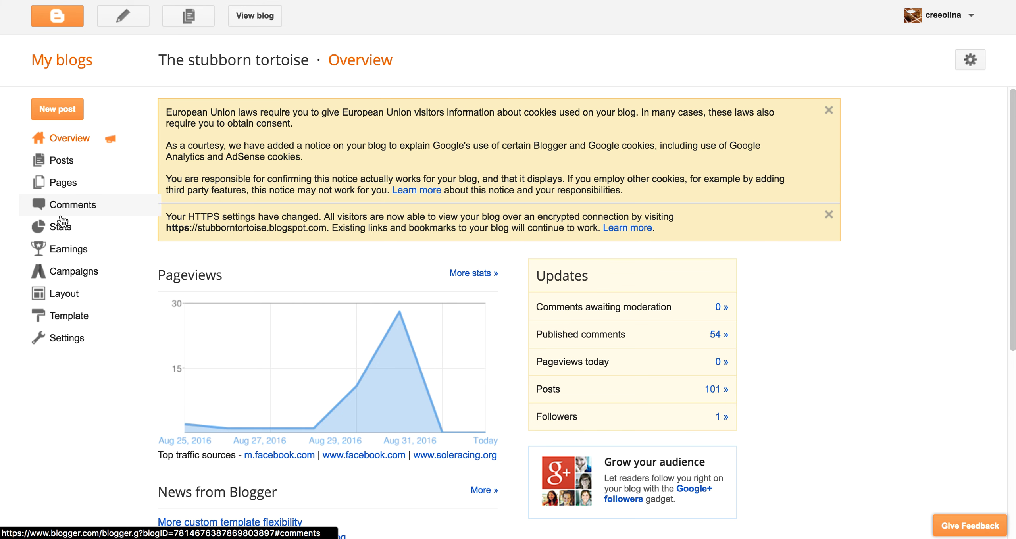
left_click(59, 228)
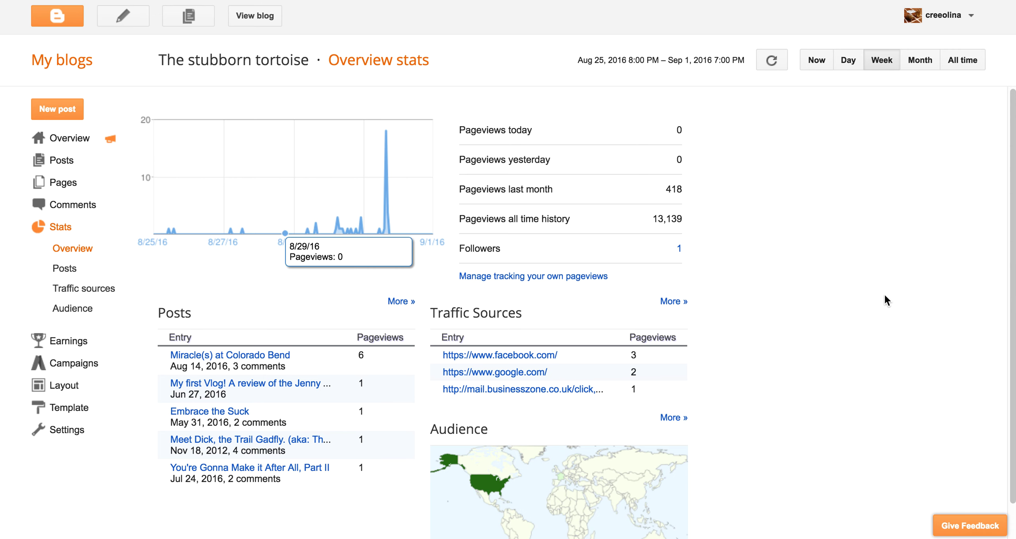
scroll(886, 299, "down", 2)
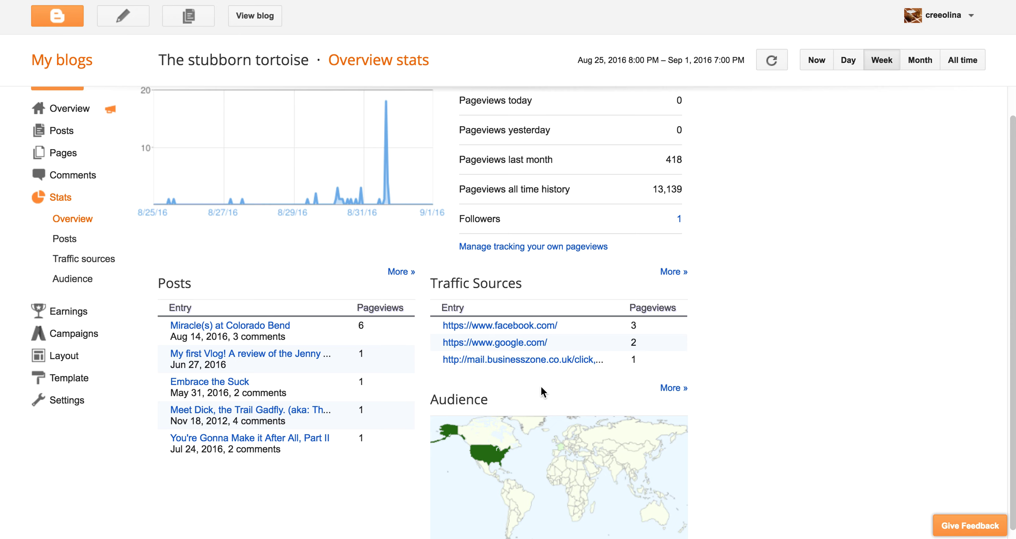
- Show The stubborn tortoise's all-time post stats, then its traffic sources led by m.facebook.com
left_click(67, 240)
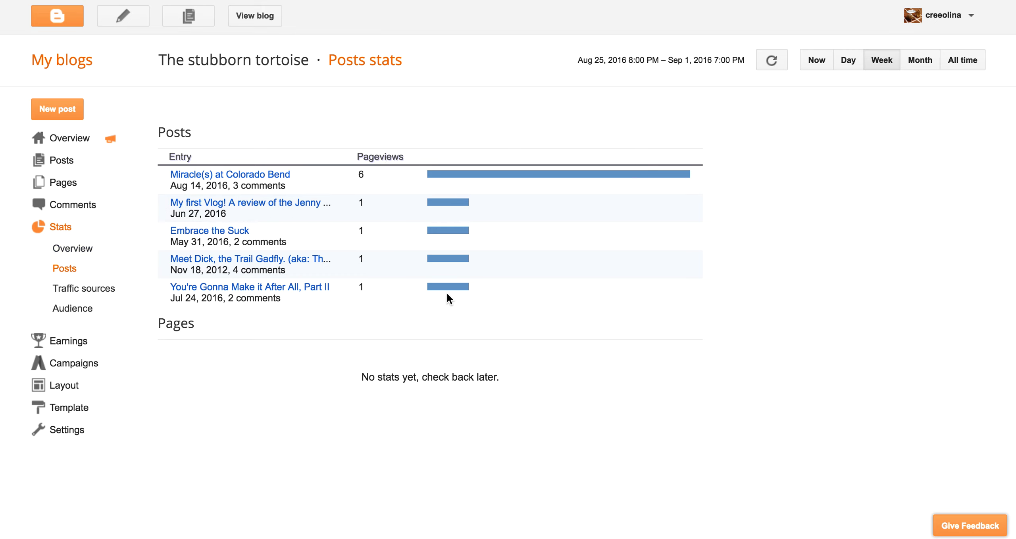
left_click(953, 62)
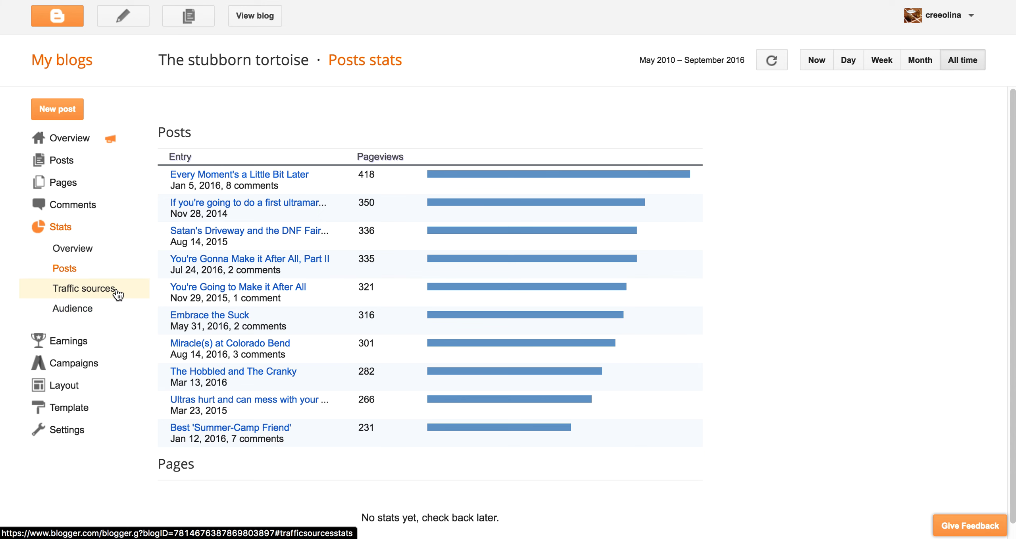
left_click(83, 288)
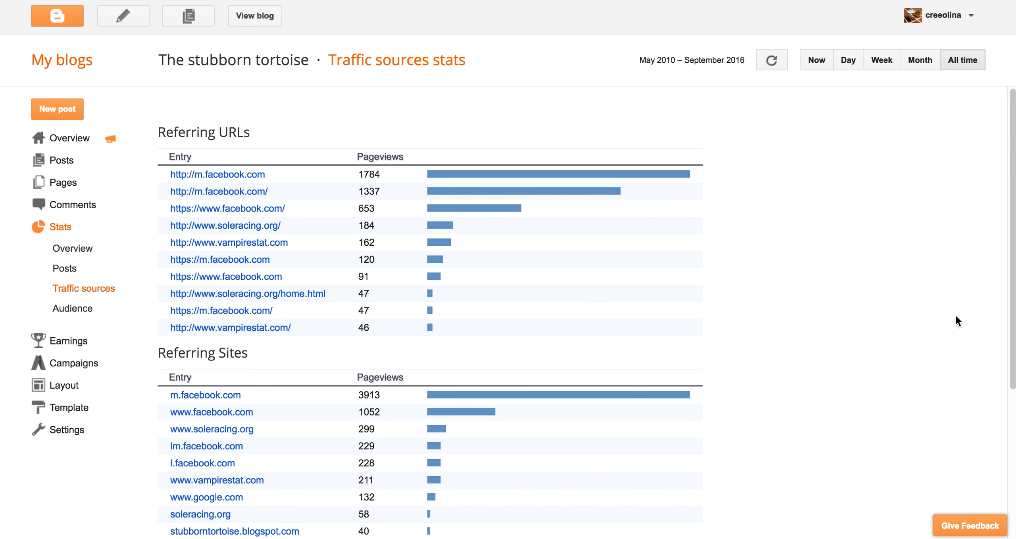
- Review the all-time Audience tables: United States tops countries at 11214, Chrome tops browsers
left_click(69, 316)
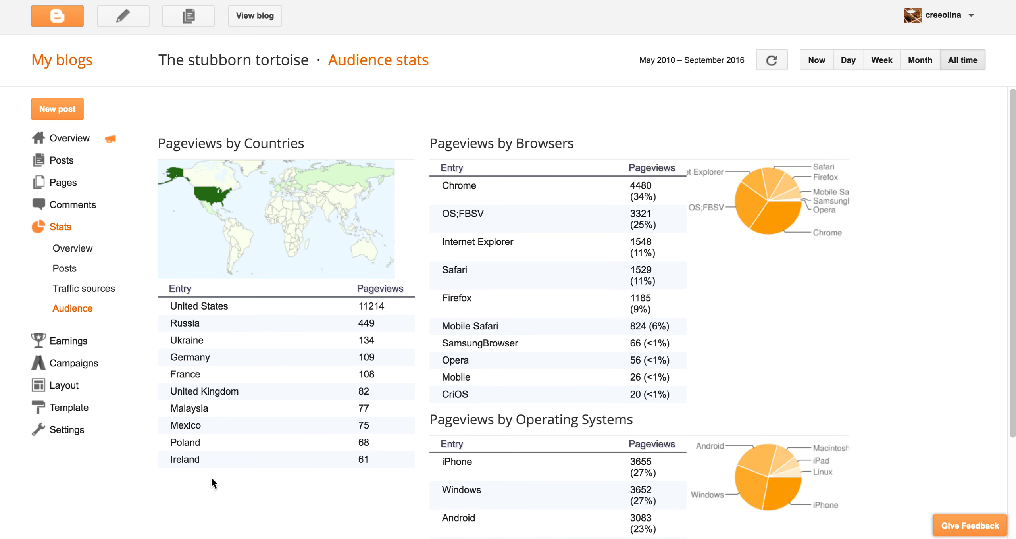
scroll(239, 488, "down", 3)
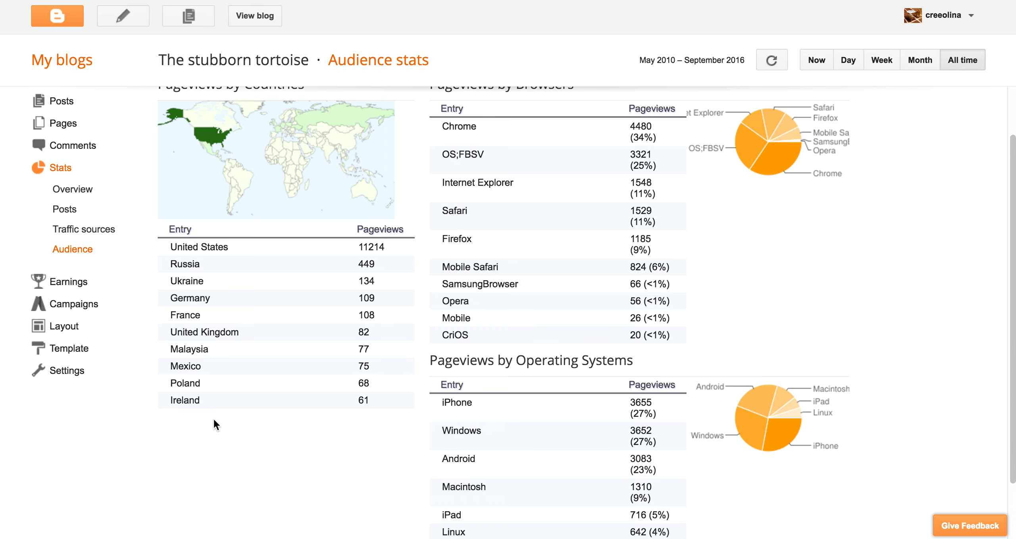
scroll(574, 249, "up", 3)
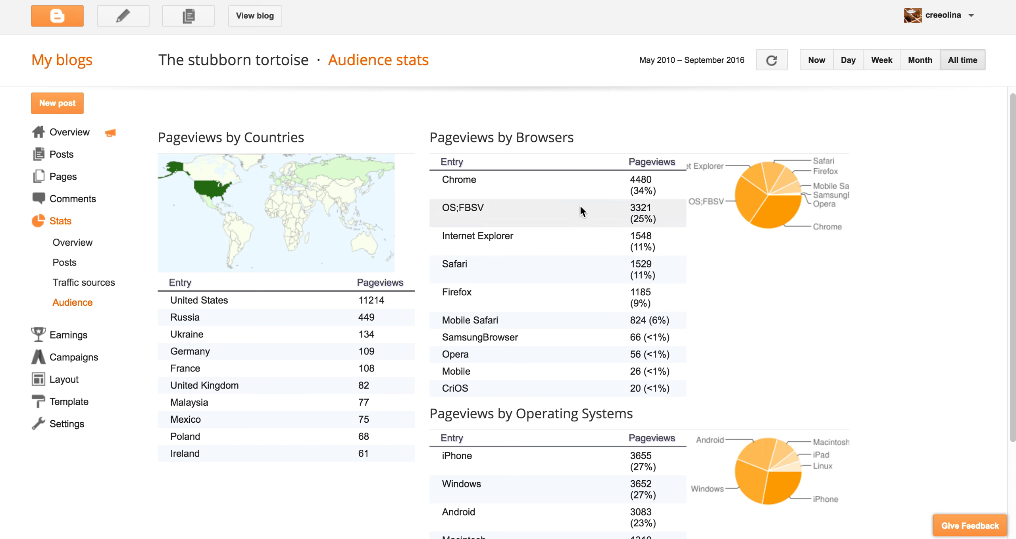
scroll(891, 352, "down", 5)
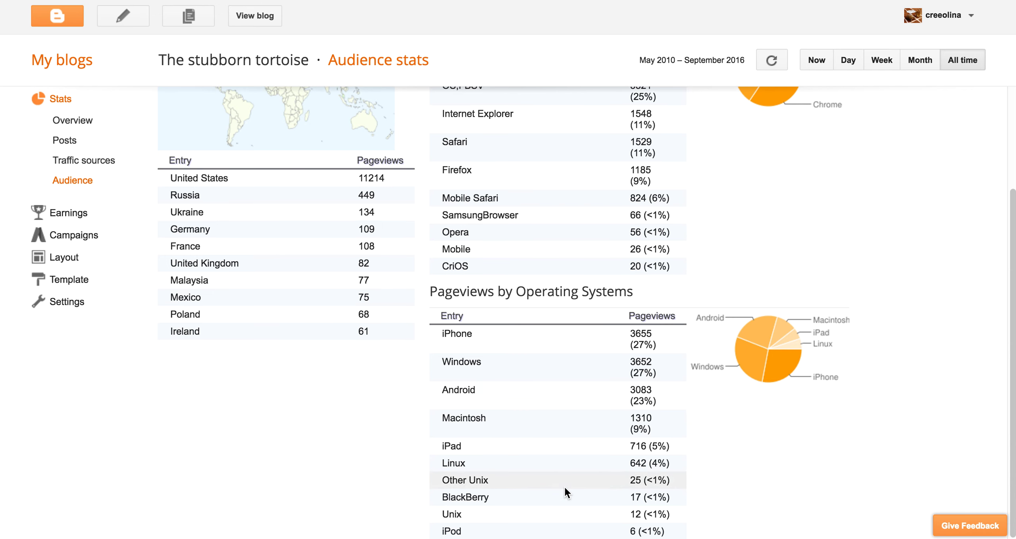
- Browse The stubborn tortoise's Template page: live and mobile previews, Simple and Dynamic Views themes
left_click(76, 280)
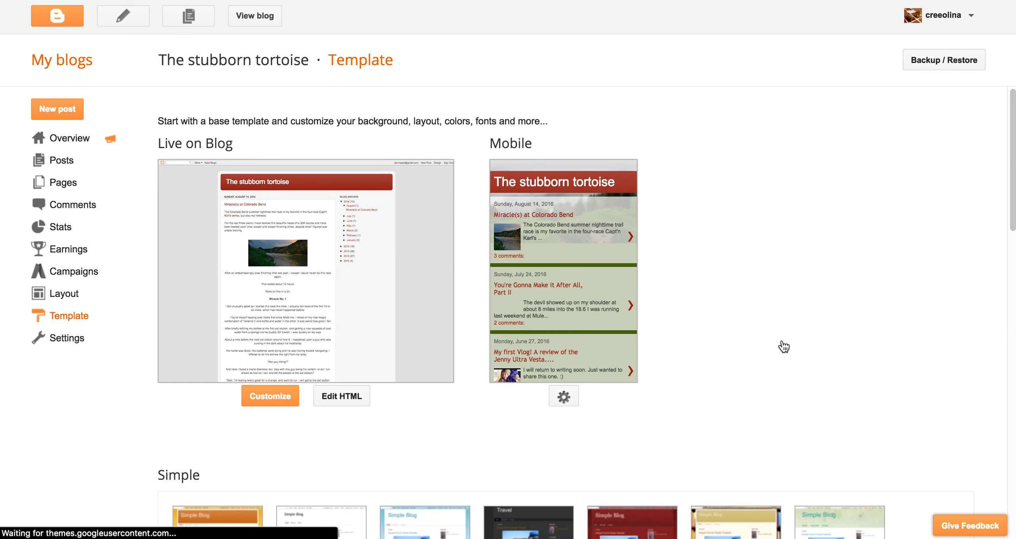
scroll(781, 338, "down", 3)
scroll(781, 341, "down", 5)
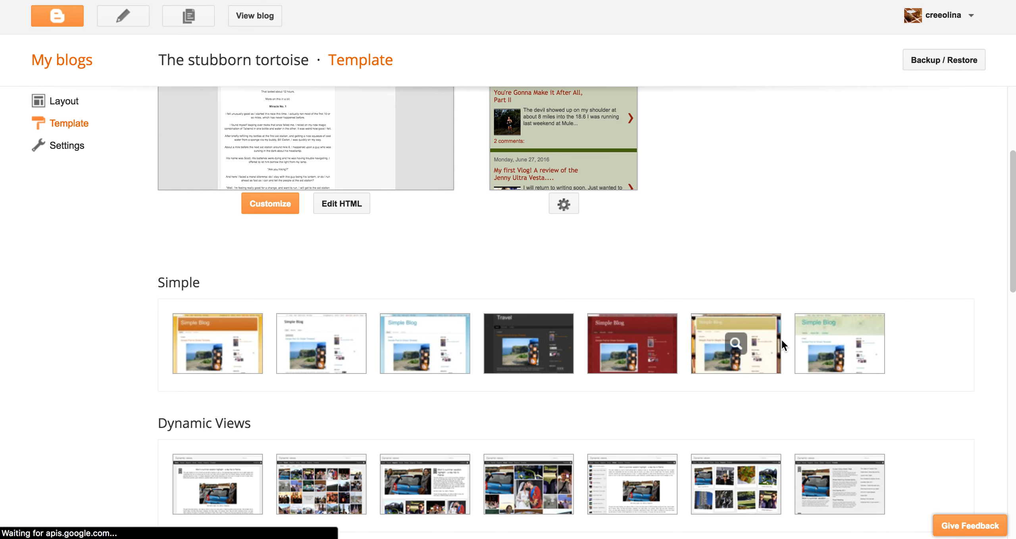
scroll(781, 341, "up", 7)
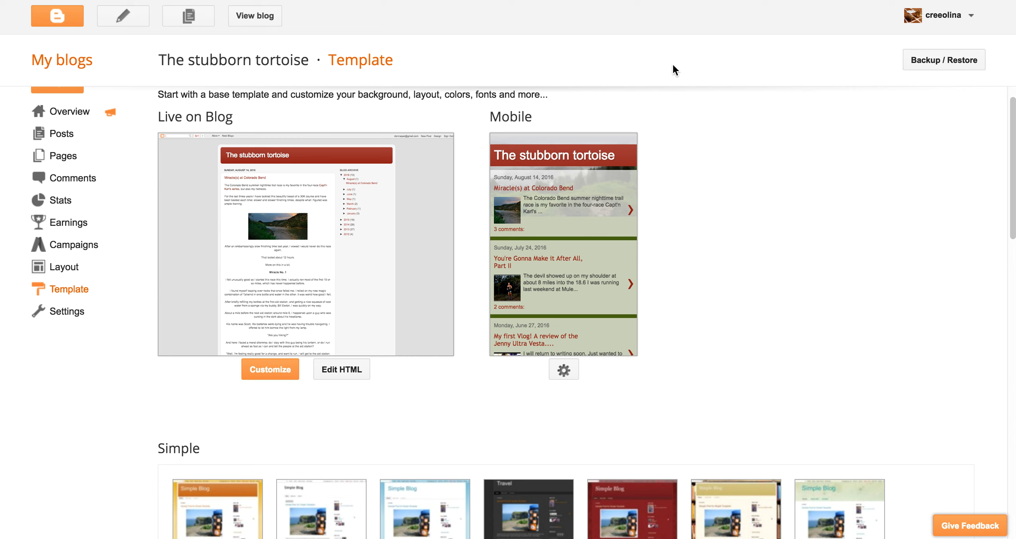
mouse_move(691, 536)
- Dismiss the QuickTime File menu and bring the Word COMM 1336-05 syllabus to the front
left_click(119, 0)
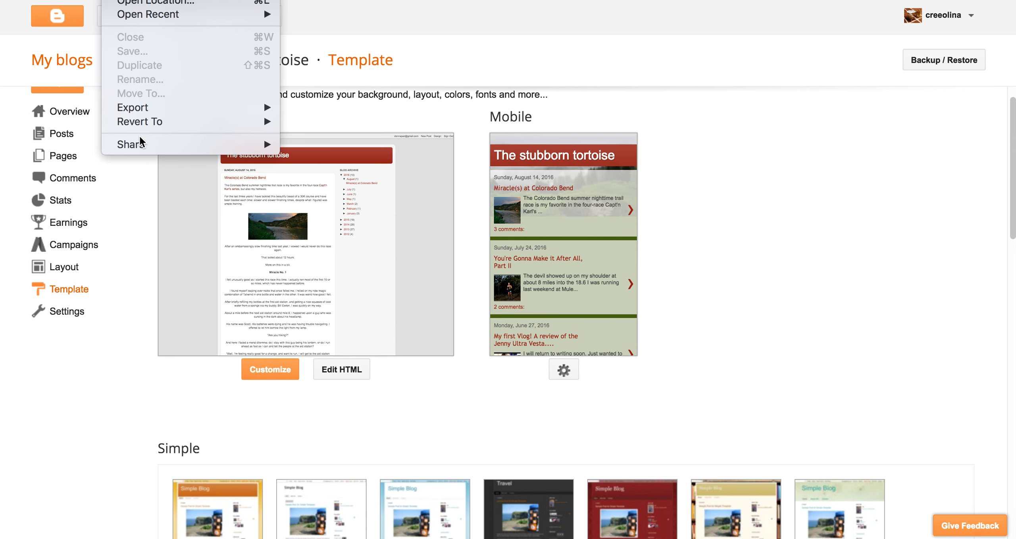
key("Escape")
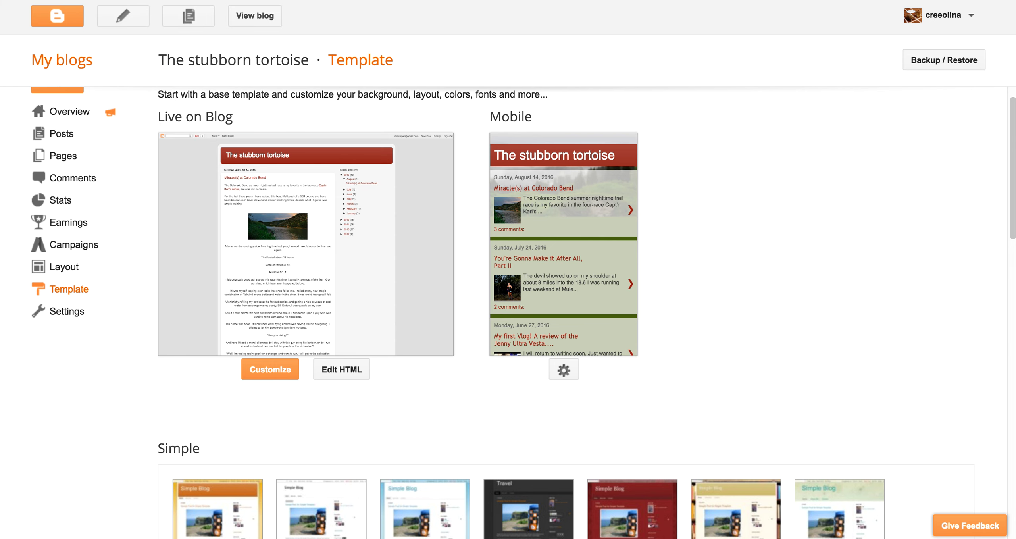
key("super+Tab")
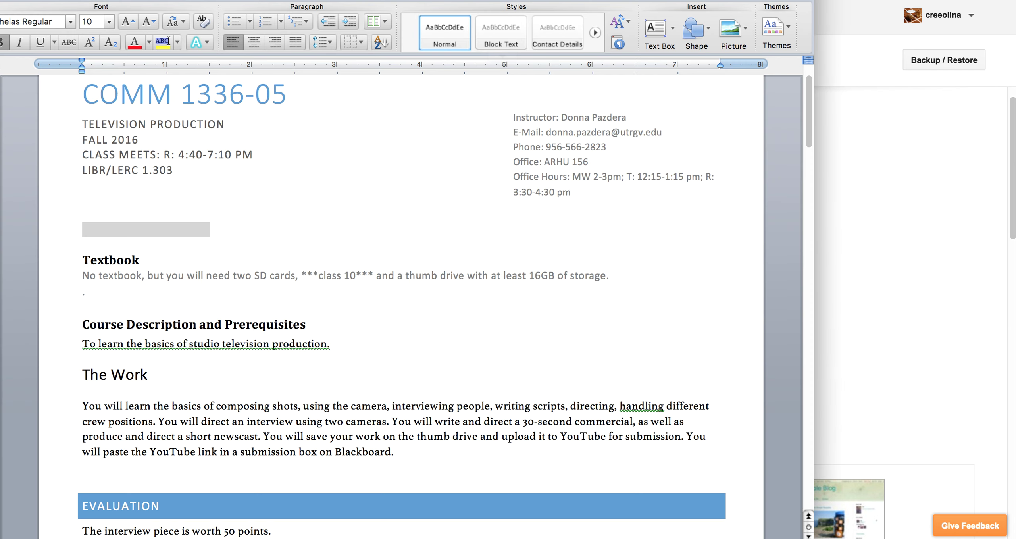